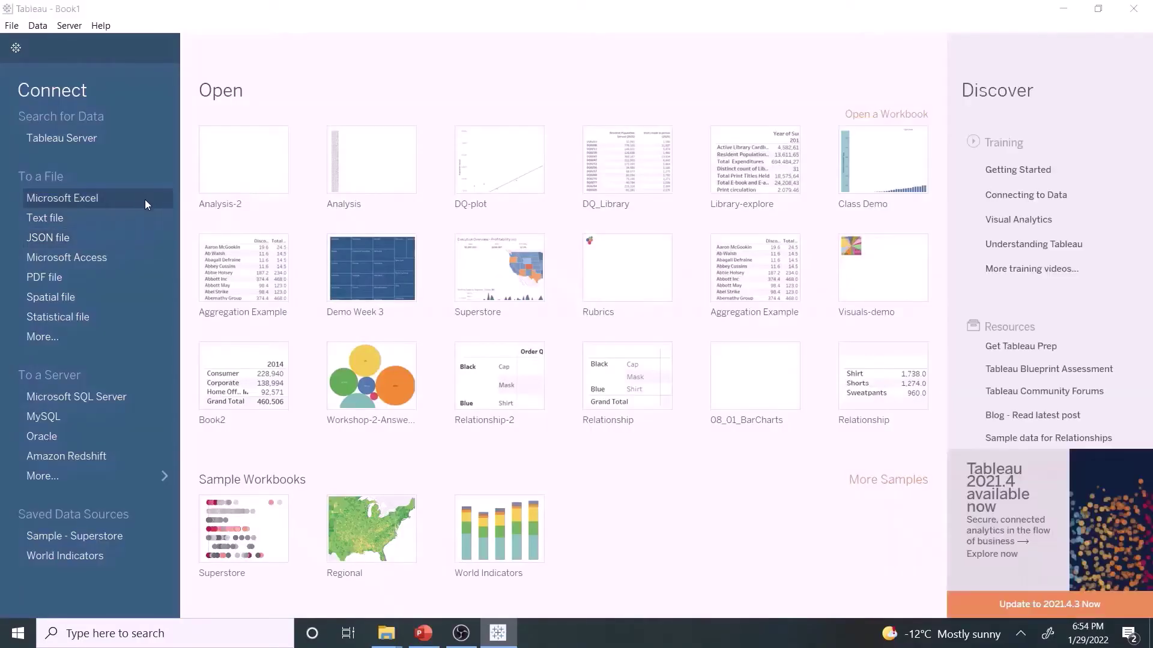
Connect to the DQ_Library_Rev1 Excel workbook as the data source
left_click(145, 204)
left_click(193, 144)
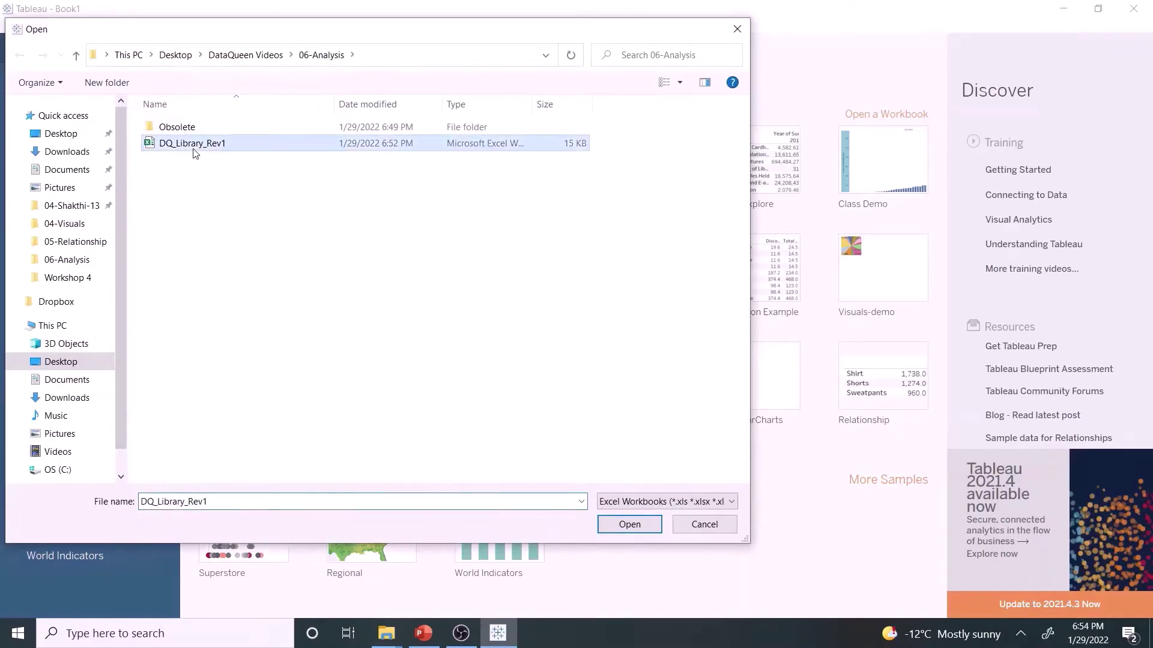
left_click(654, 525)
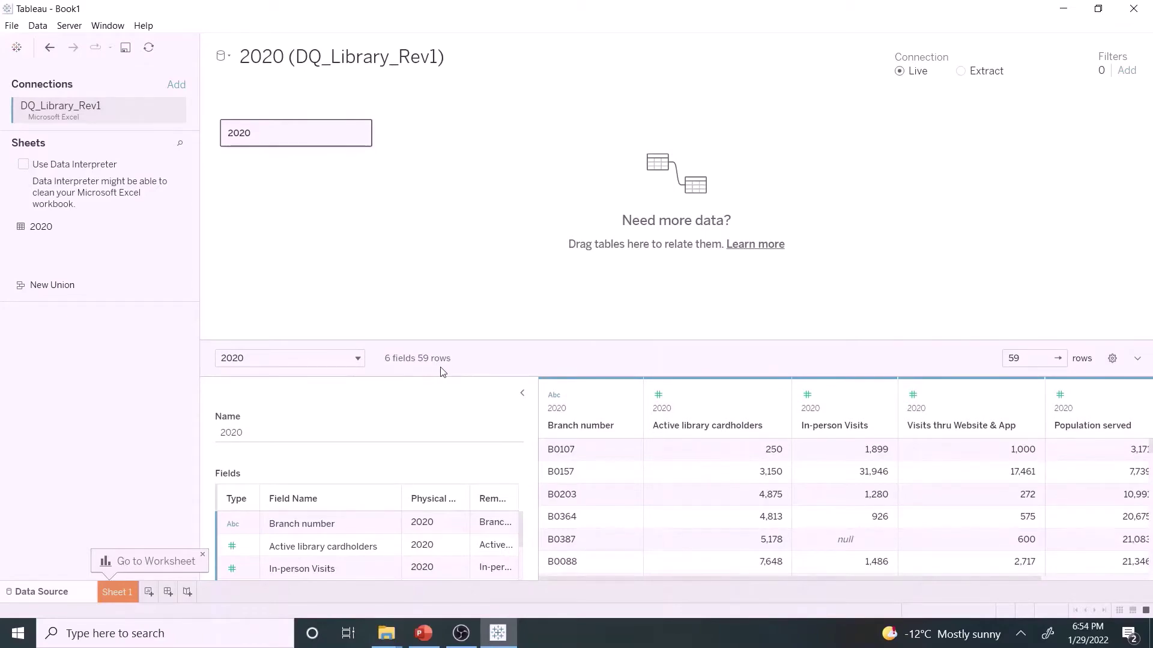
Enlarge the data grid, collapse Table Details, and sort by In-person Visits, Website & App visits, and Population served
left_click_drag(501, 340, 539, 116)
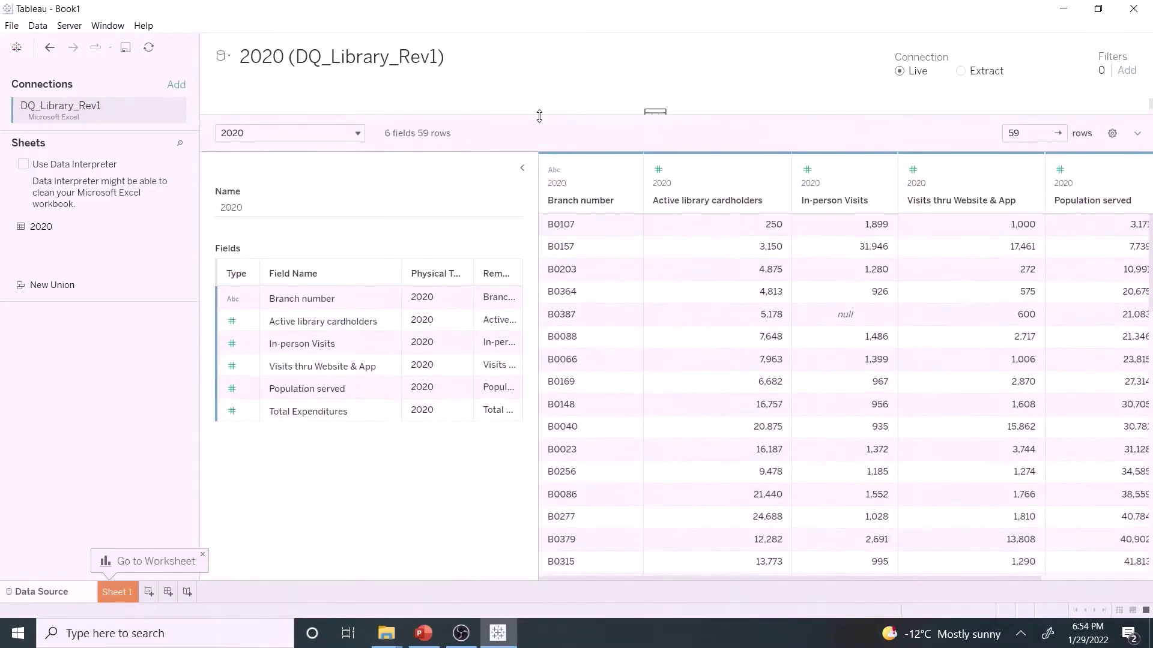
left_click(522, 168)
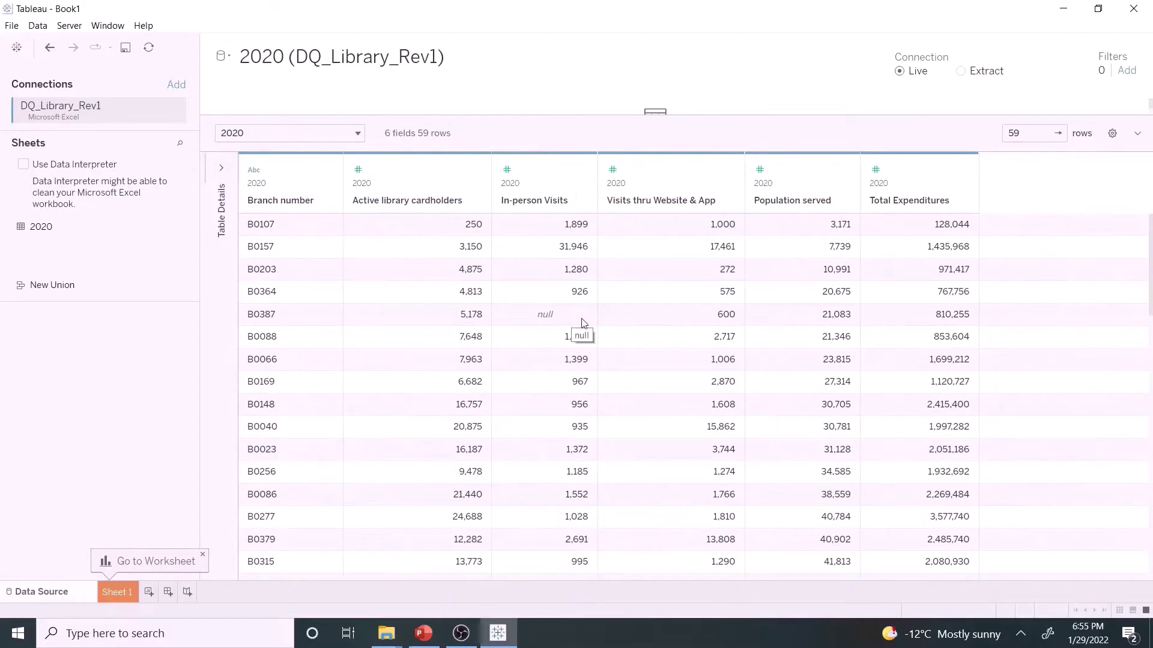
left_click(580, 199)
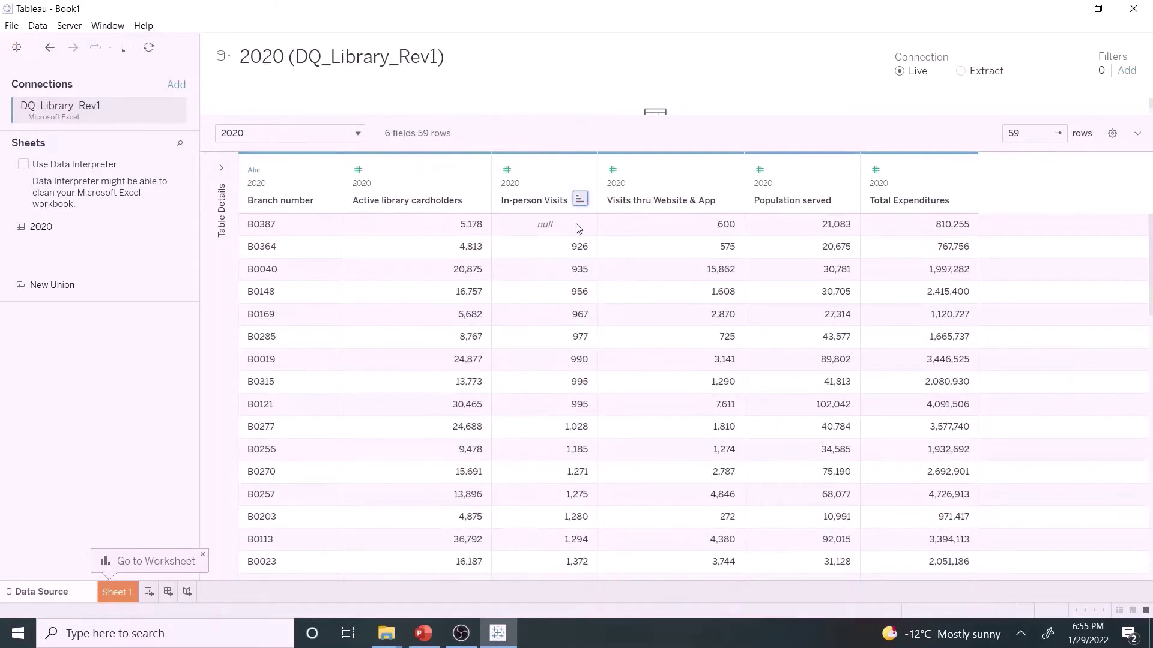
left_click(727, 200)
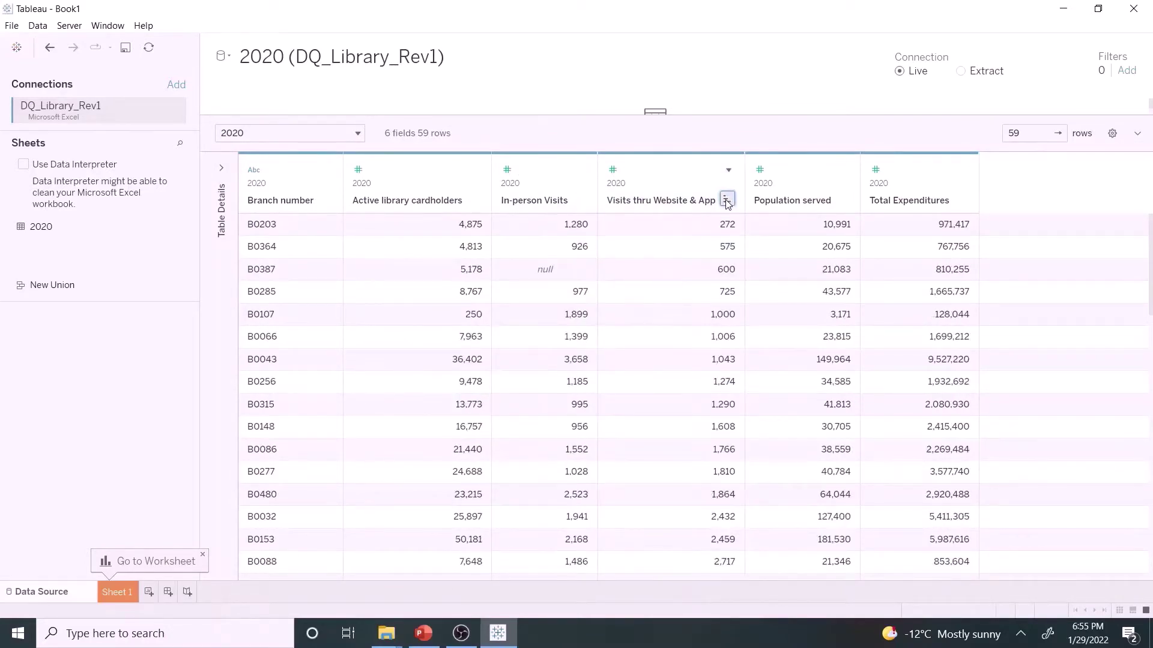
left_click(843, 199)
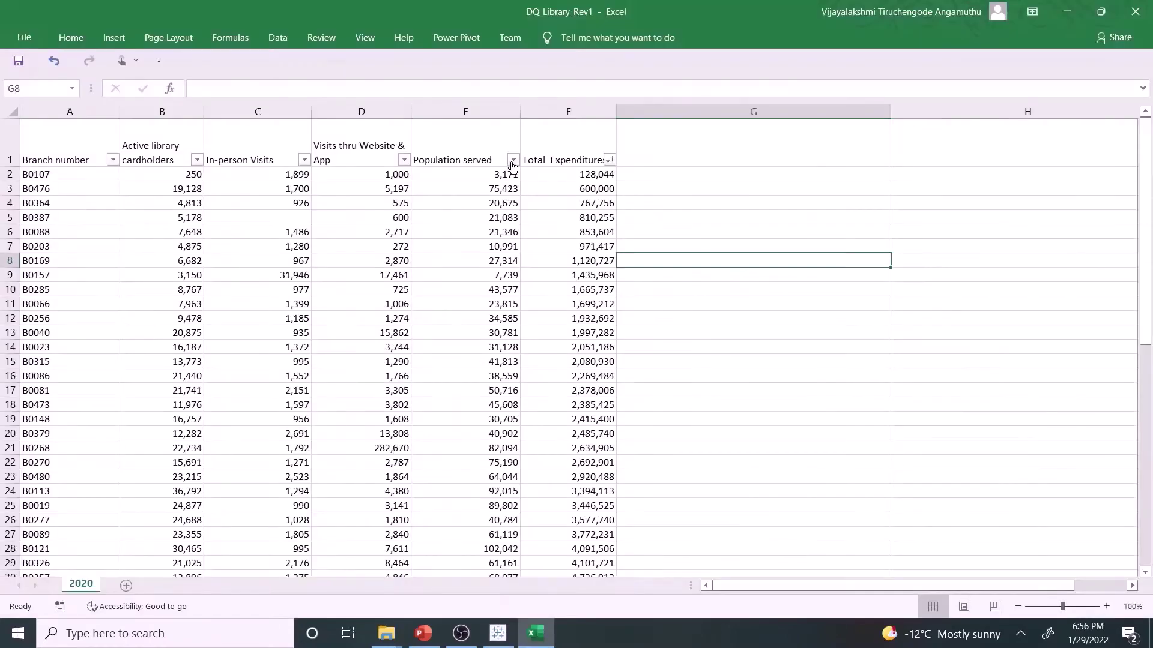
Sort the Excel sheet ascending by Population served and select C6 for branch B0387
left_click(513, 161)
left_click(391, 175)
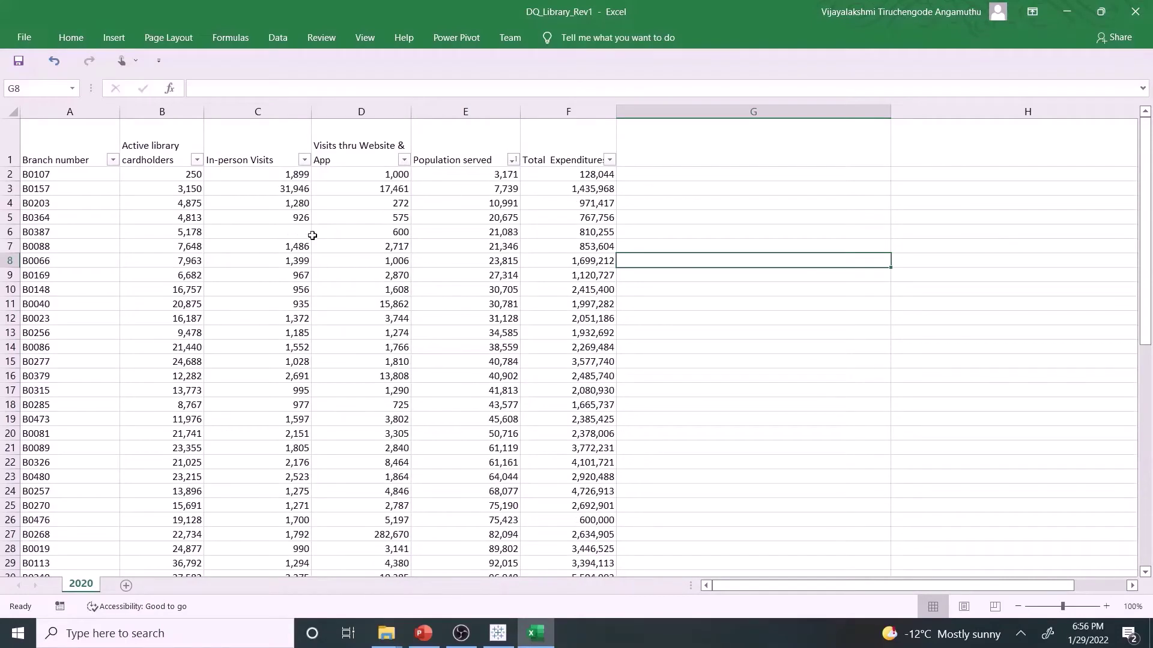
left_click(303, 231)
Enter =AVERAGE(C4,C5,C7,C8) in C6 to show 1273, and save the workbook
type("=average(")
left_click(300, 203)
left_click(297, 218, "ctrl")
left_click(297, 246, "ctrl")
left_click(297, 261, "ctrl")
left_click(302, 88)
type(")")
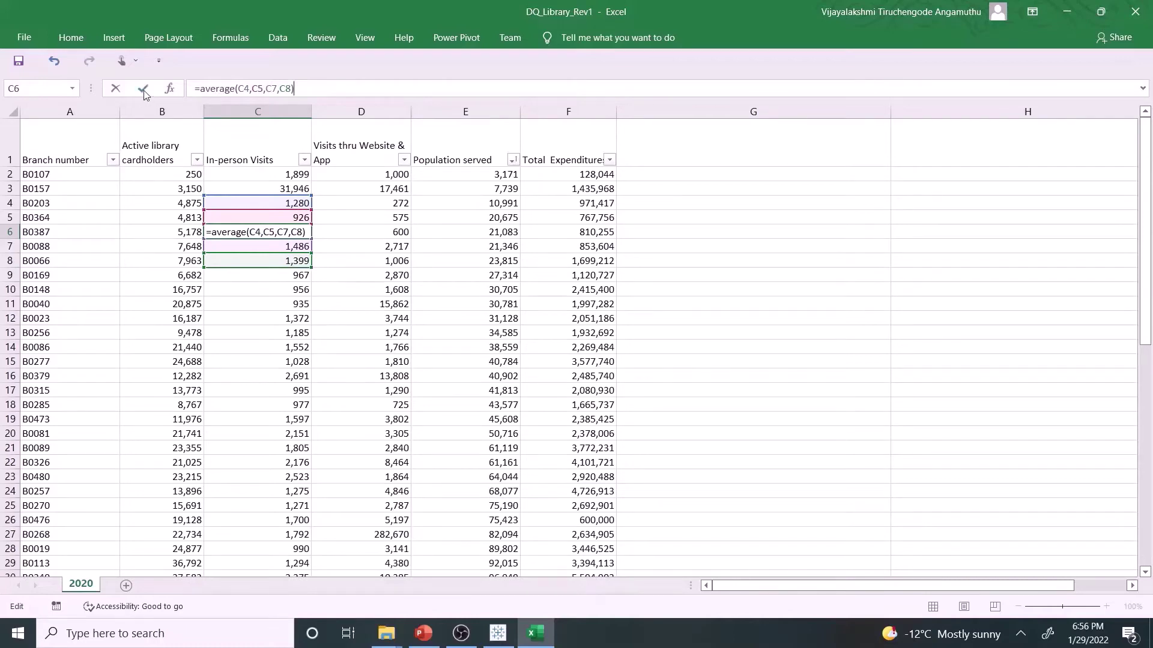
left_click(143, 89)
left_click(20, 63)
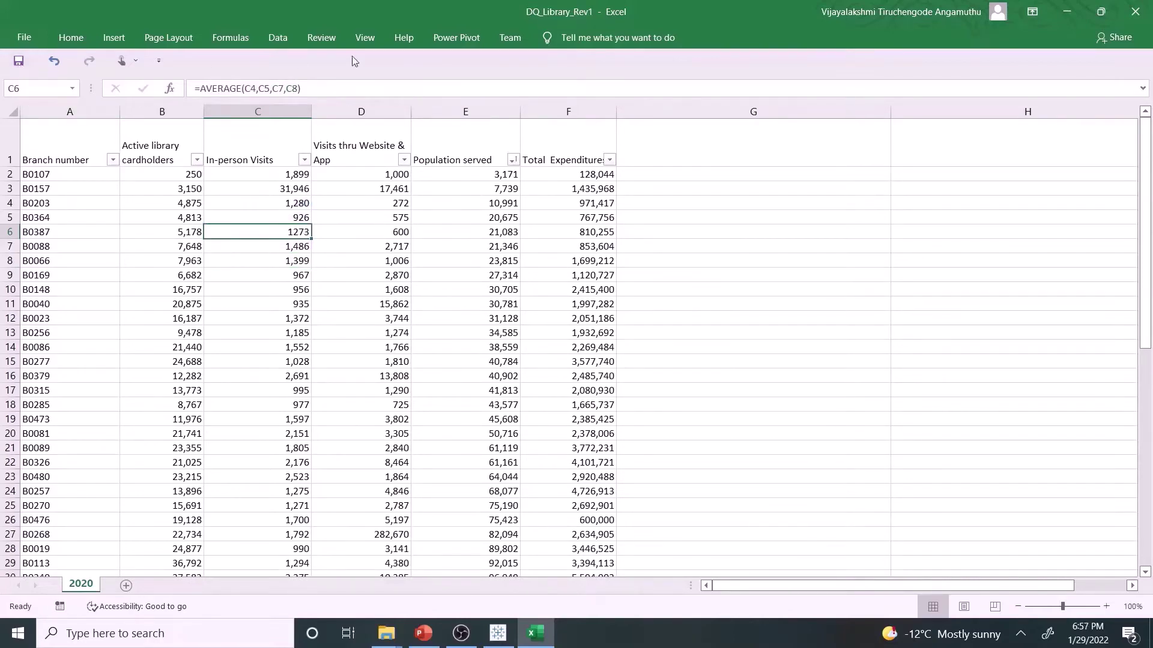
Close Excel, refresh the Tableau data so B0387 shows 1,273 visits, and go to the worksheet
left_click(1134, 13)
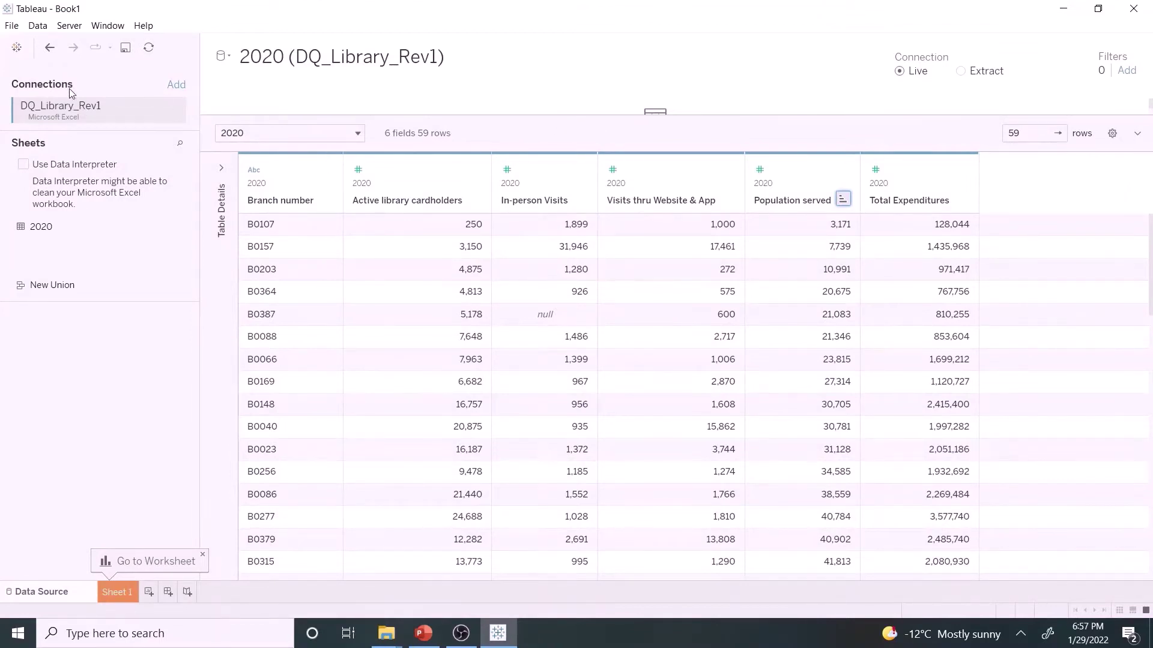
left_click(40, 26)
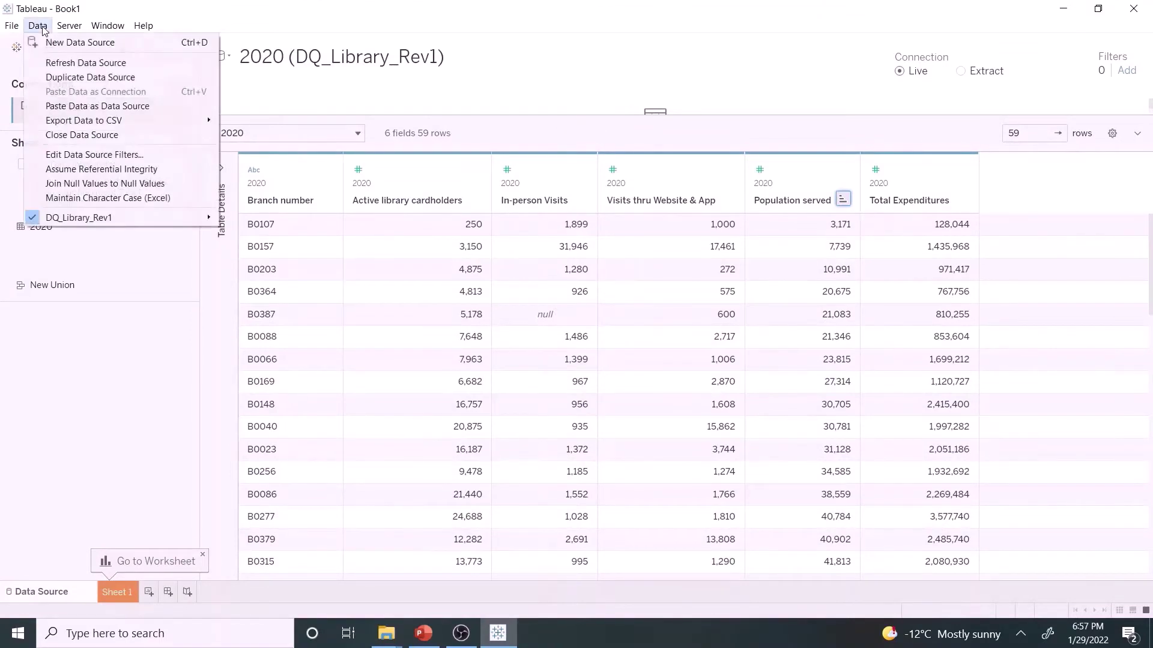
left_click(58, 63)
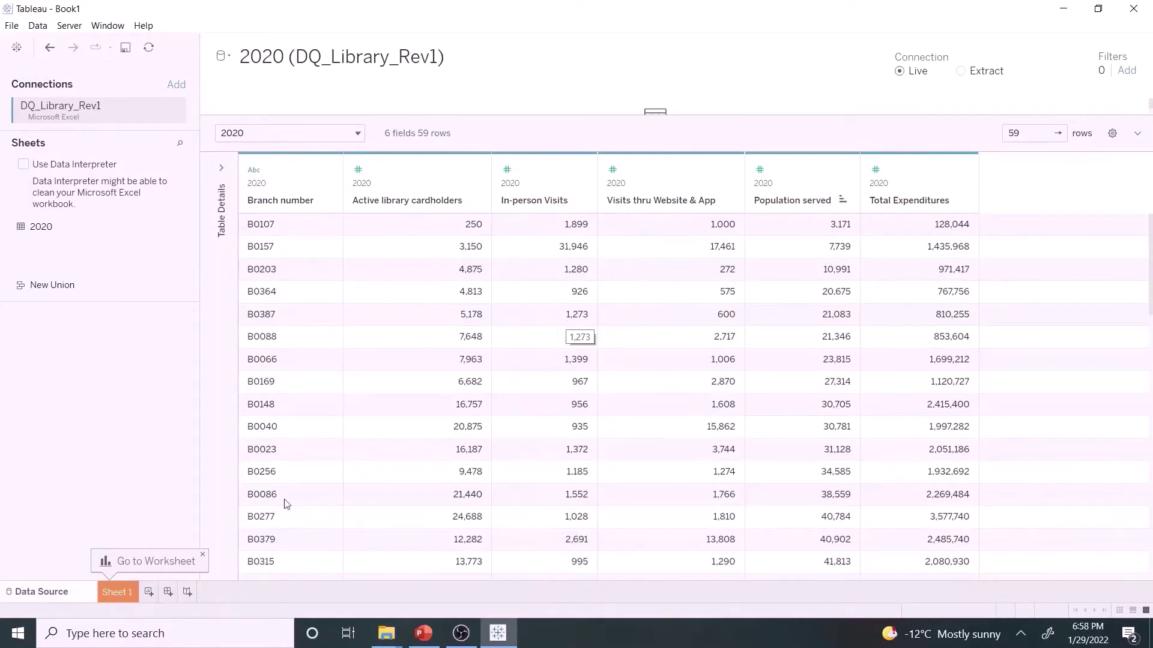
left_click(115, 593)
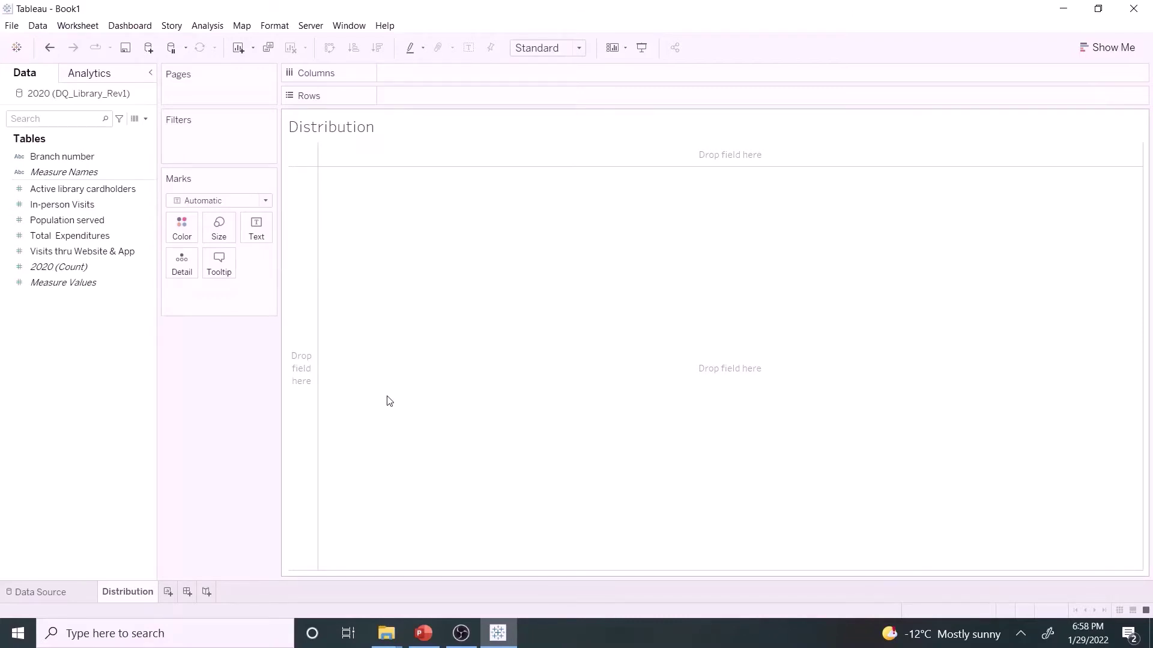
Chart Branch number on Rows against Active library cardholders on Columns, fitted to view height
left_click(34, 193)
left_click(52, 171)
left_click(59, 157)
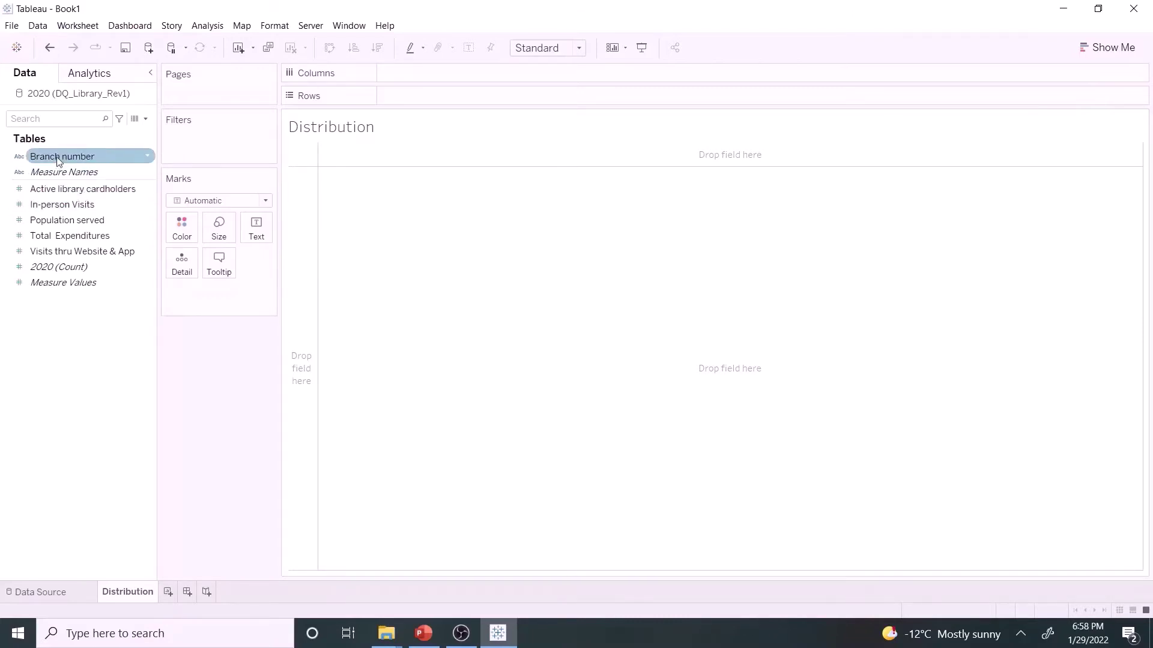
left_click_drag(58, 159, 409, 96)
left_click_drag(122, 189, 488, 72)
left_click(578, 49)
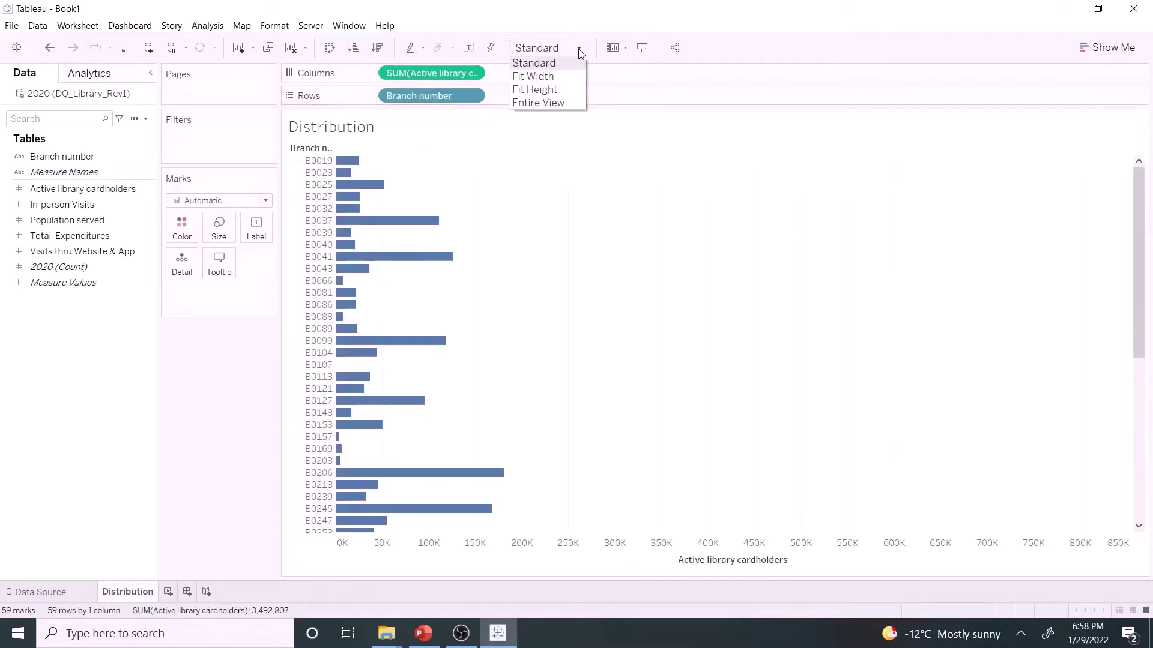
left_click(542, 89)
Sort the branches ascending by summed In-person Visits
left_click(478, 96)
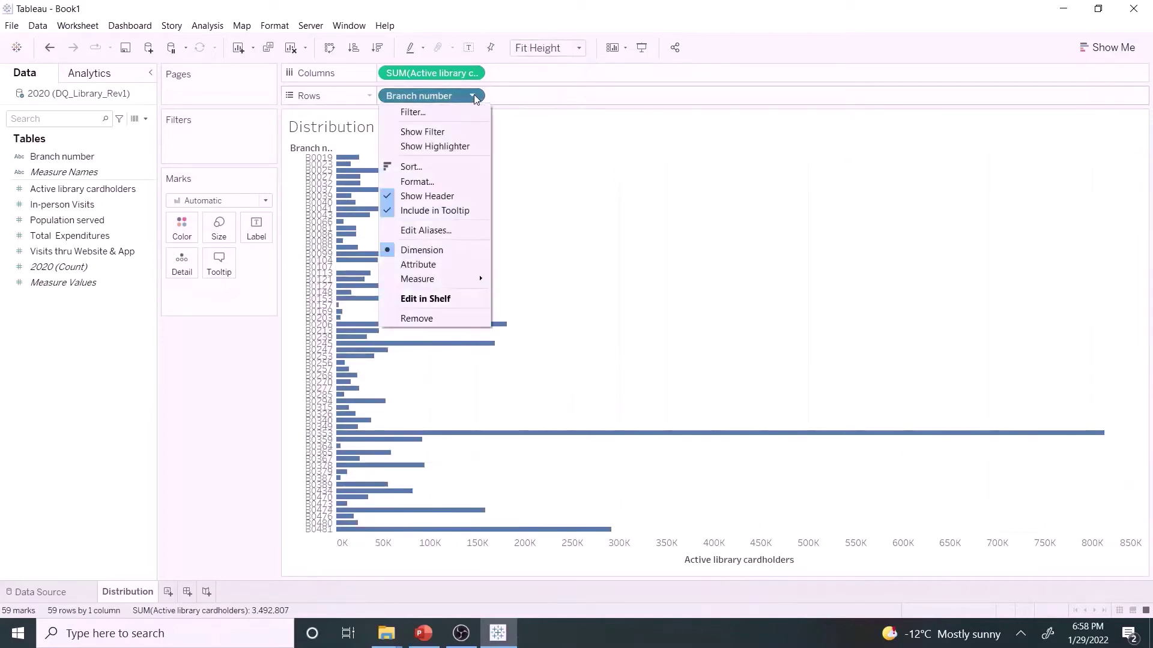
left_click(429, 167)
left_click(655, 267)
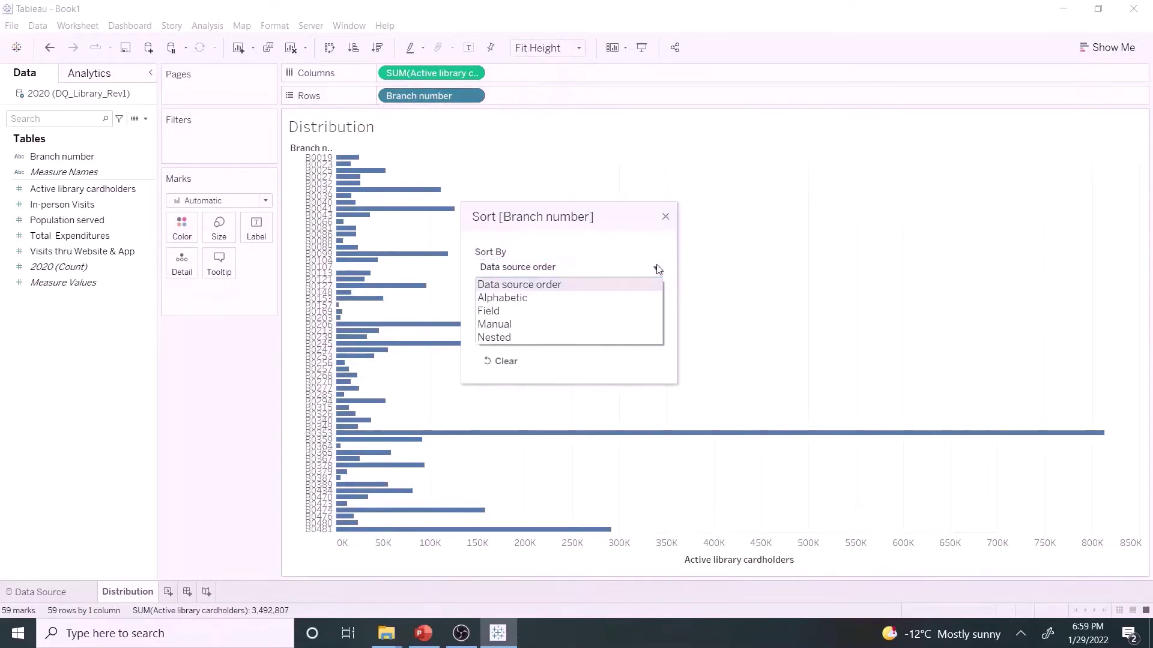
left_click(531, 312)
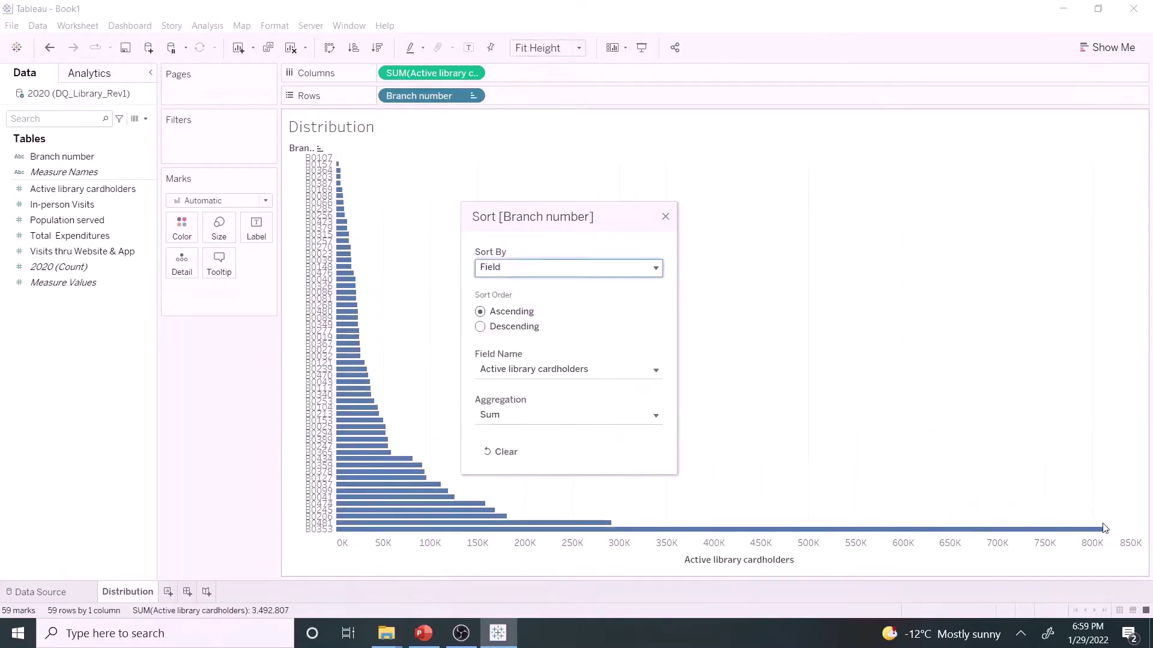
left_click(656, 370)
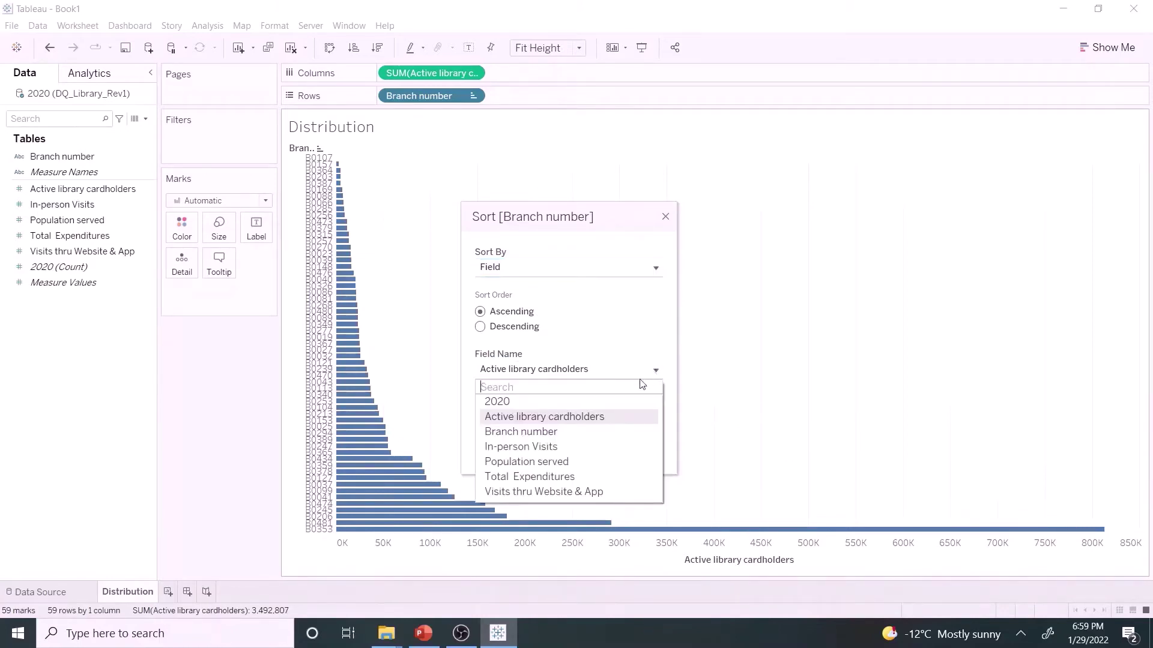
left_click(558, 462)
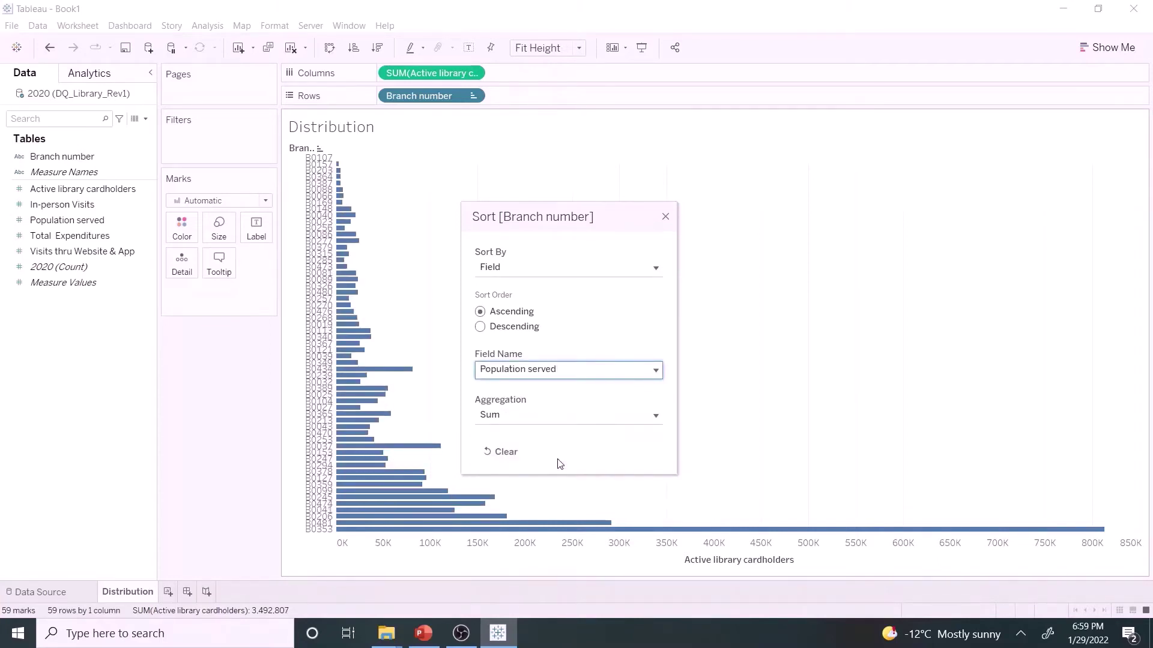
left_click(657, 372)
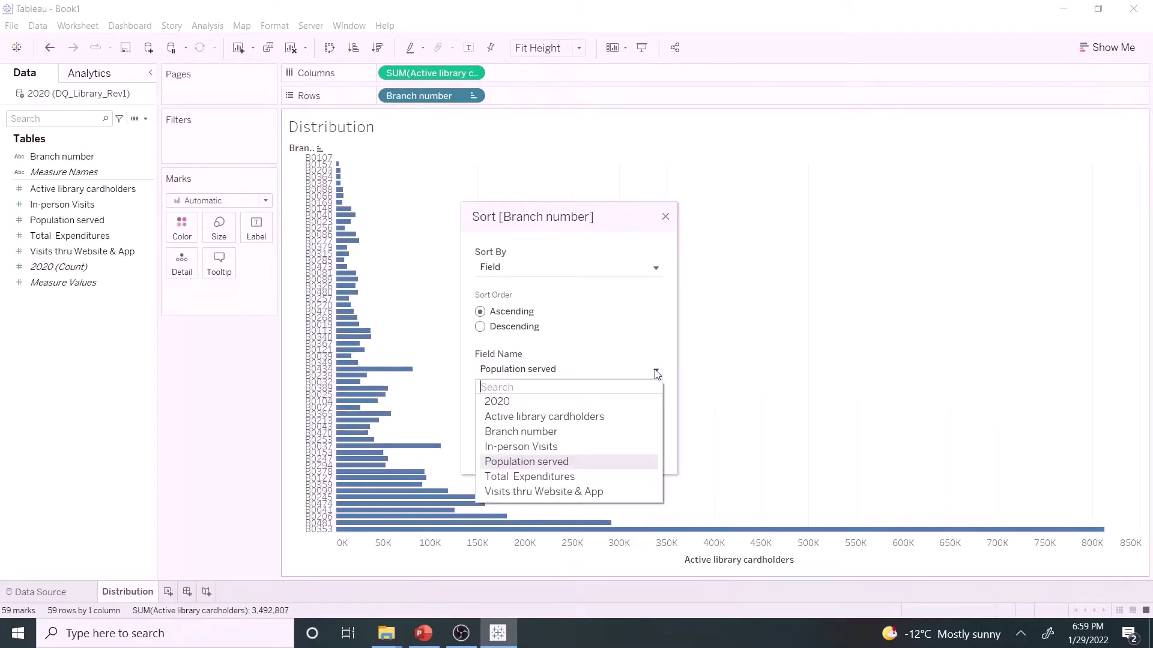
left_click(559, 446)
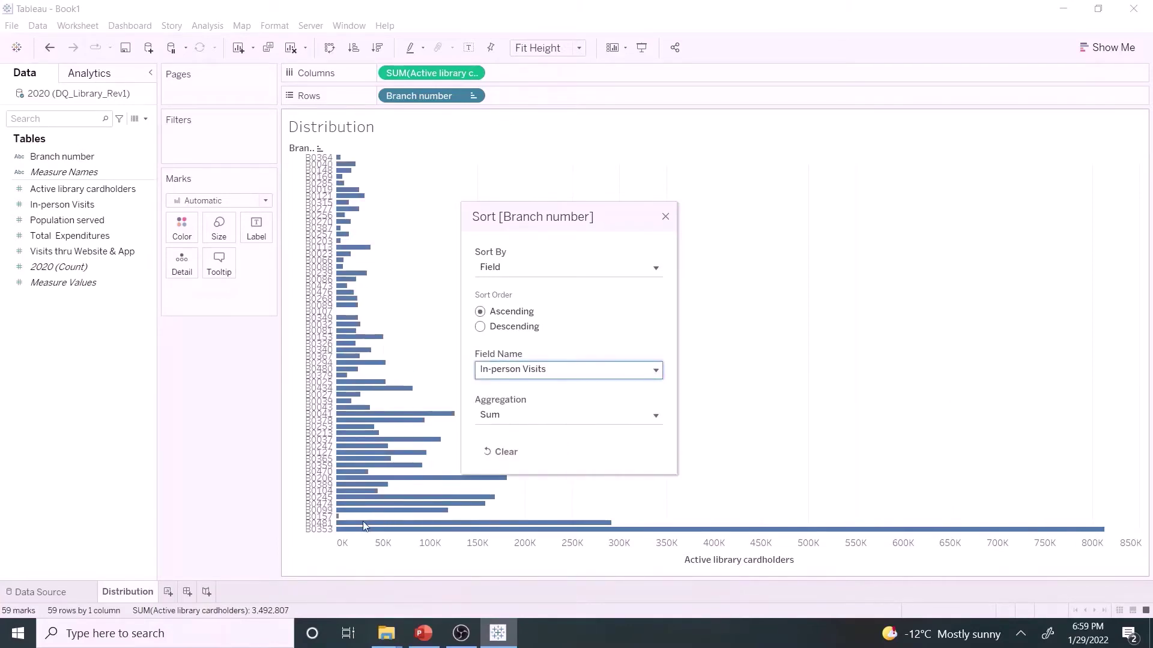
left_click(666, 217)
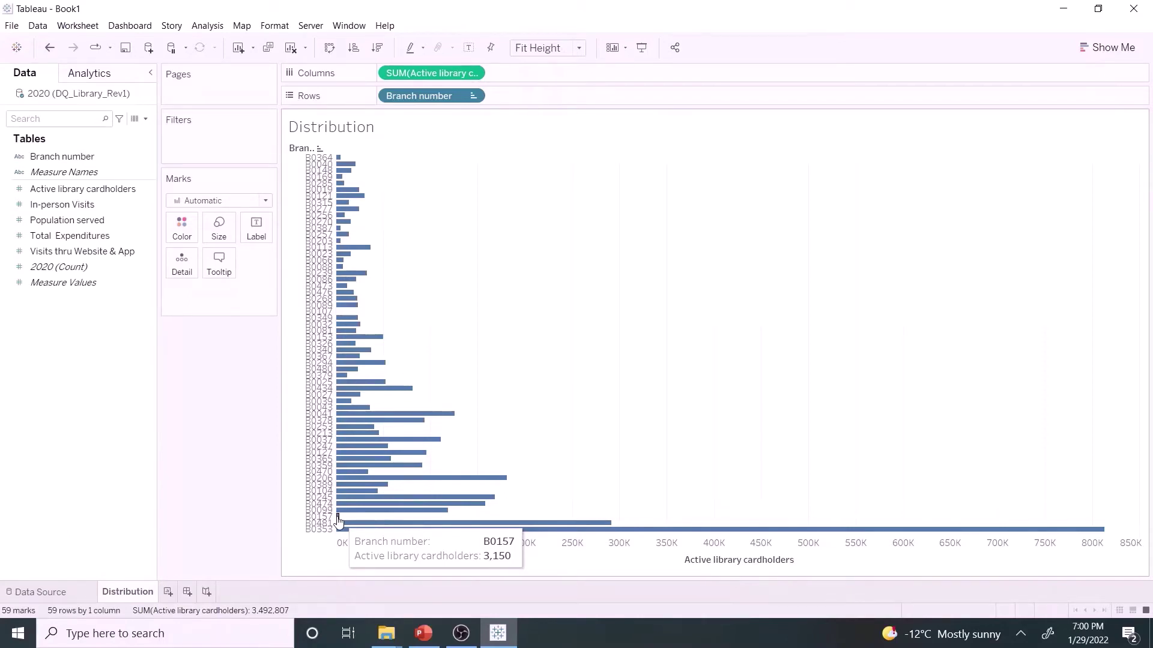
Add a new worksheet named Correlations
left_click(168, 592)
double_click(168, 592)
type("Correlations")
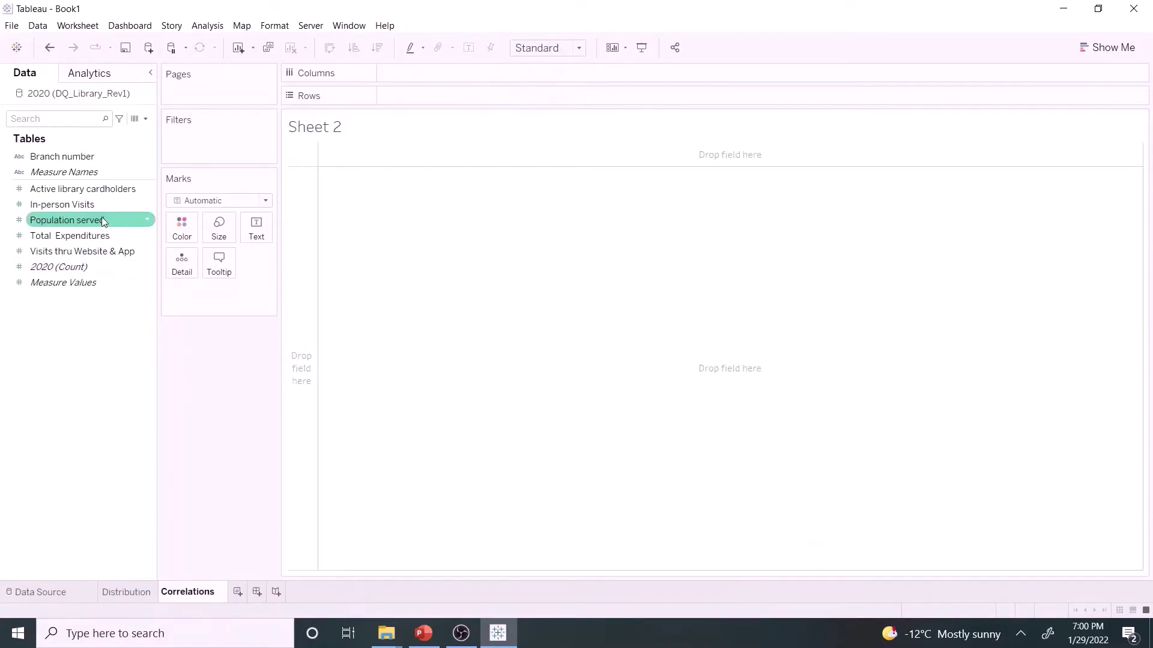
Scatter Population served on Rows against In-person Visits on Columns, both as dimensions
mouse_move(102, 219)
left_mouse_down()
mouse_move(287, 171)
mouse_move(462, 93)
mouse_move(436, 73)
left_mouse_up()
left_click(83, 207)
left_click(477, 73)
left_click(420, 190)
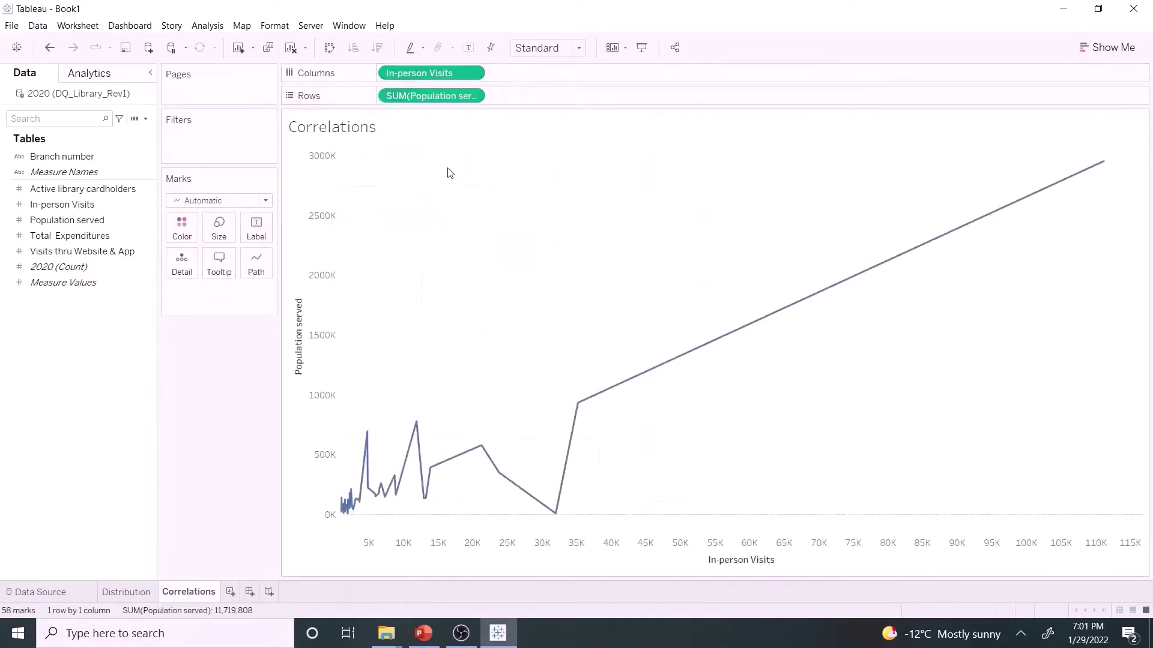
left_click(476, 96)
left_click(438, 215)
Add a linear trend line and exclude the outlier point
left_click(132, 75)
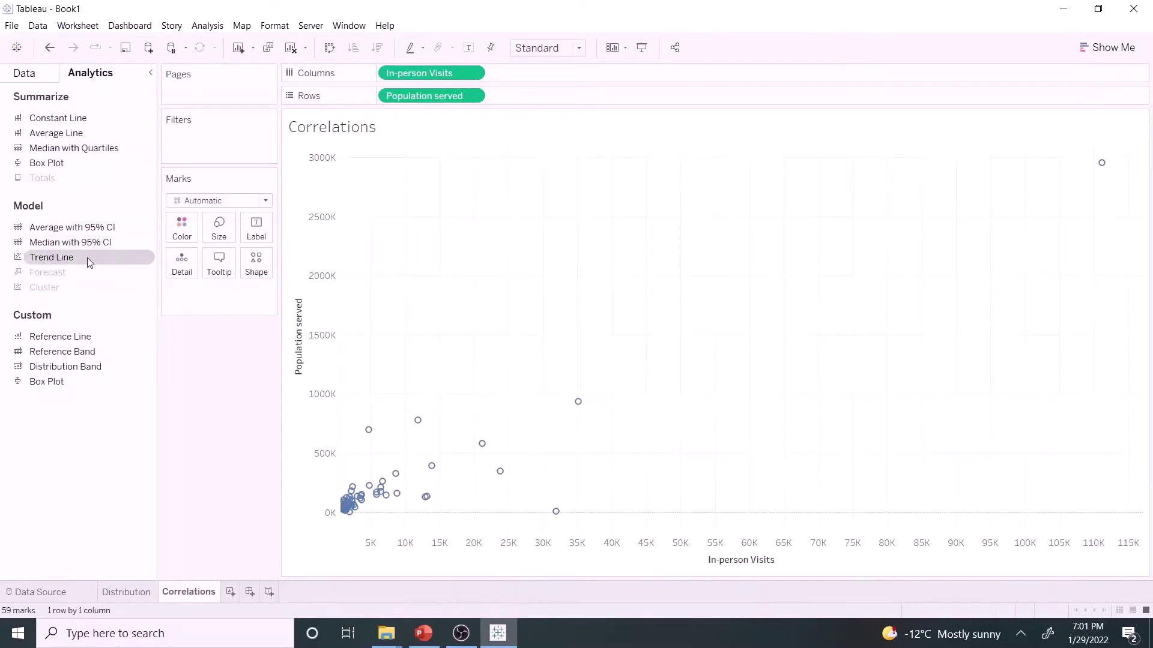
left_click_drag(88, 257, 411, 166)
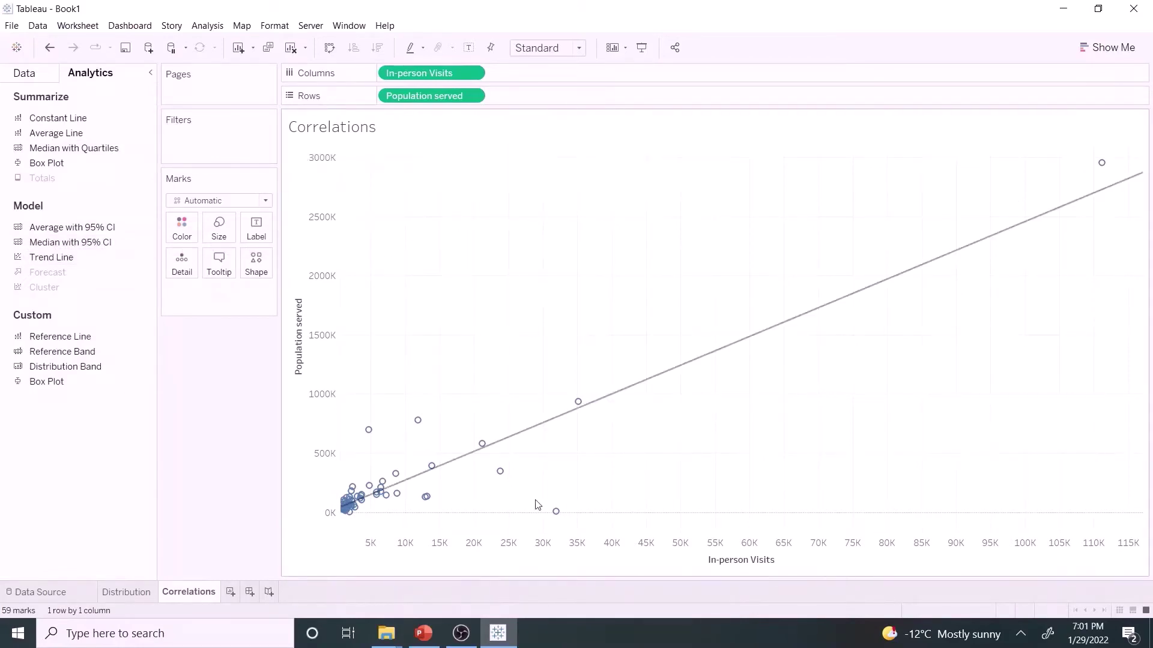
mouse_move(556, 513)
mouse_move(565, 422)
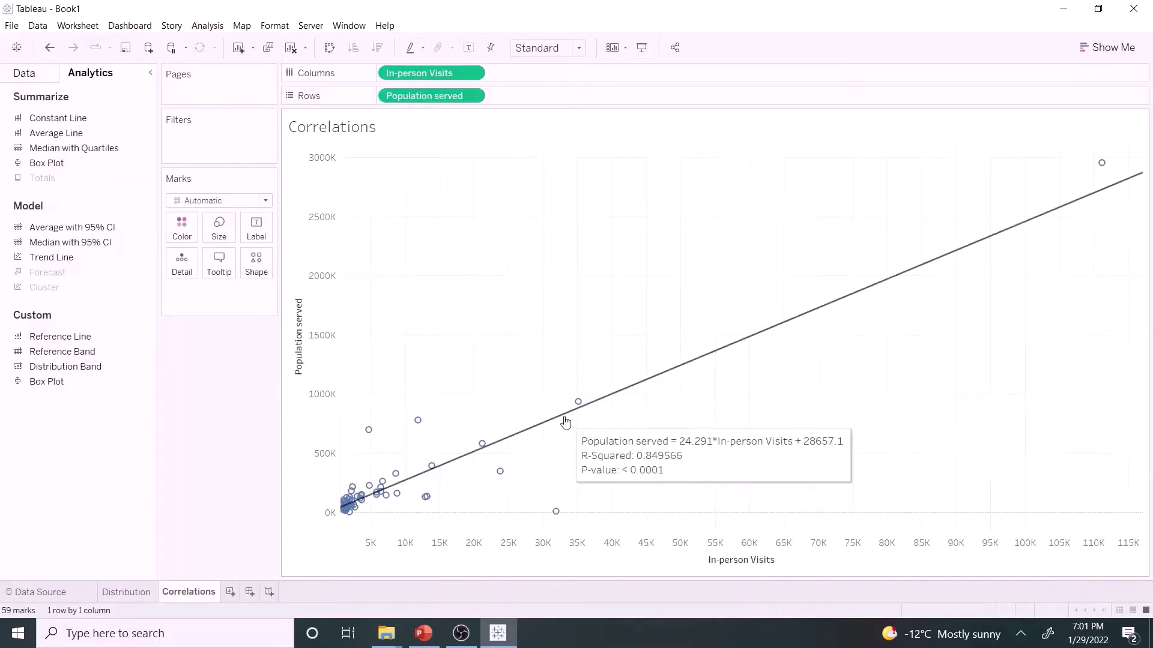
right_click(557, 513)
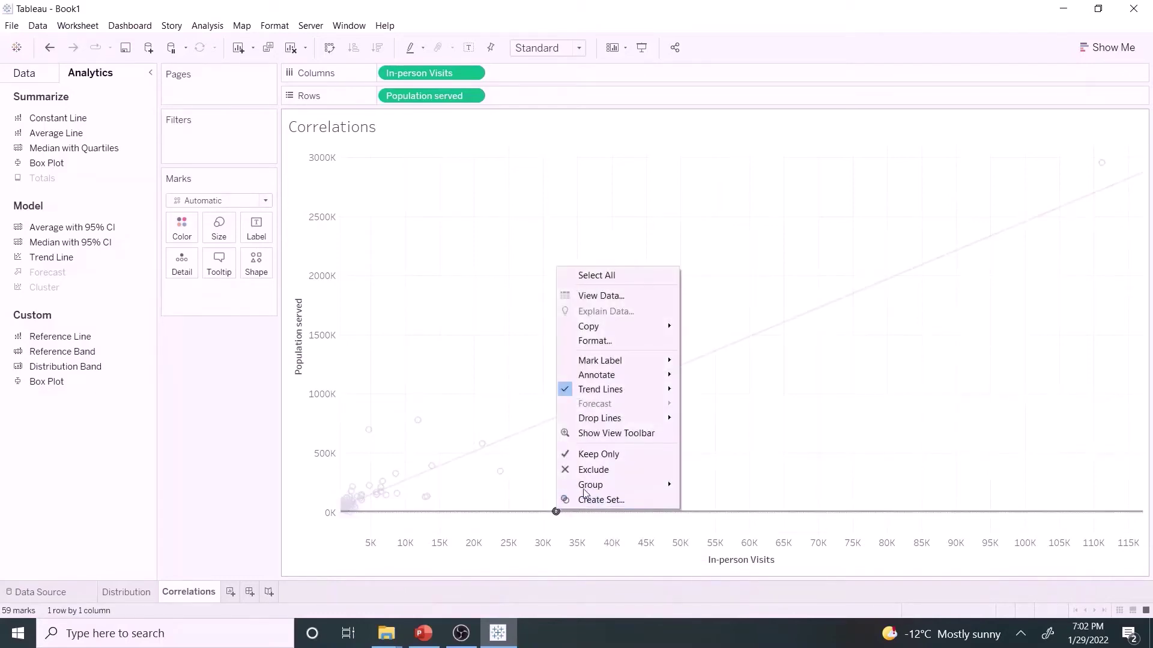
left_click(589, 471)
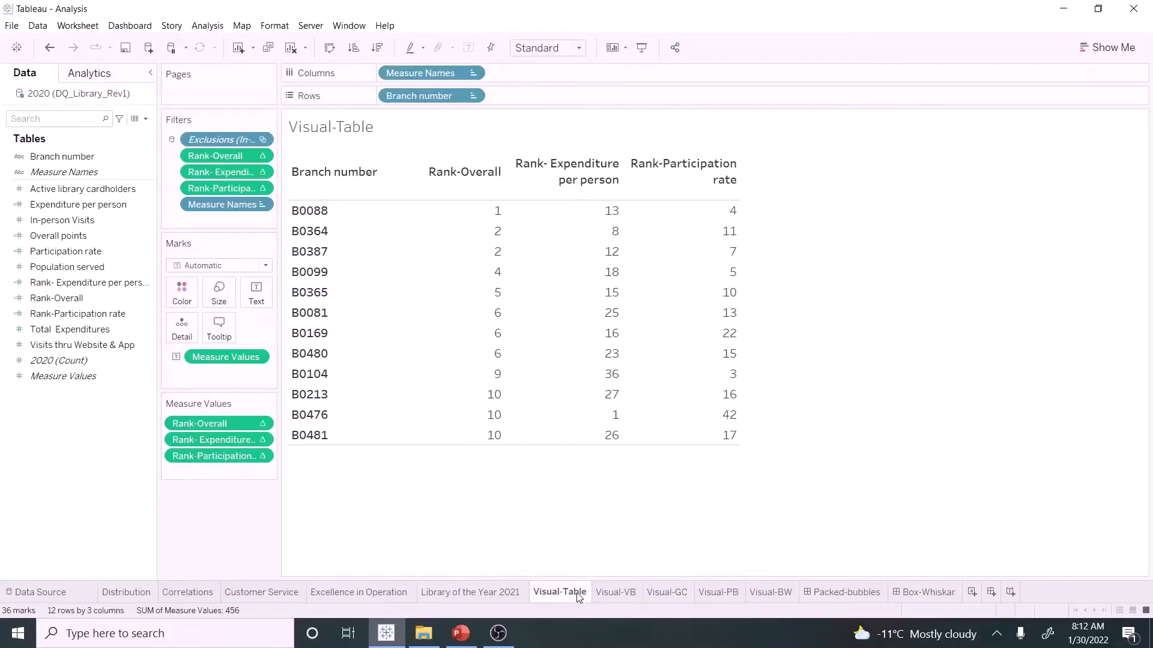
View the Visual-VB bar chart sheet, then the Visual-PB packed-bubble sheet
left_click(610, 593)
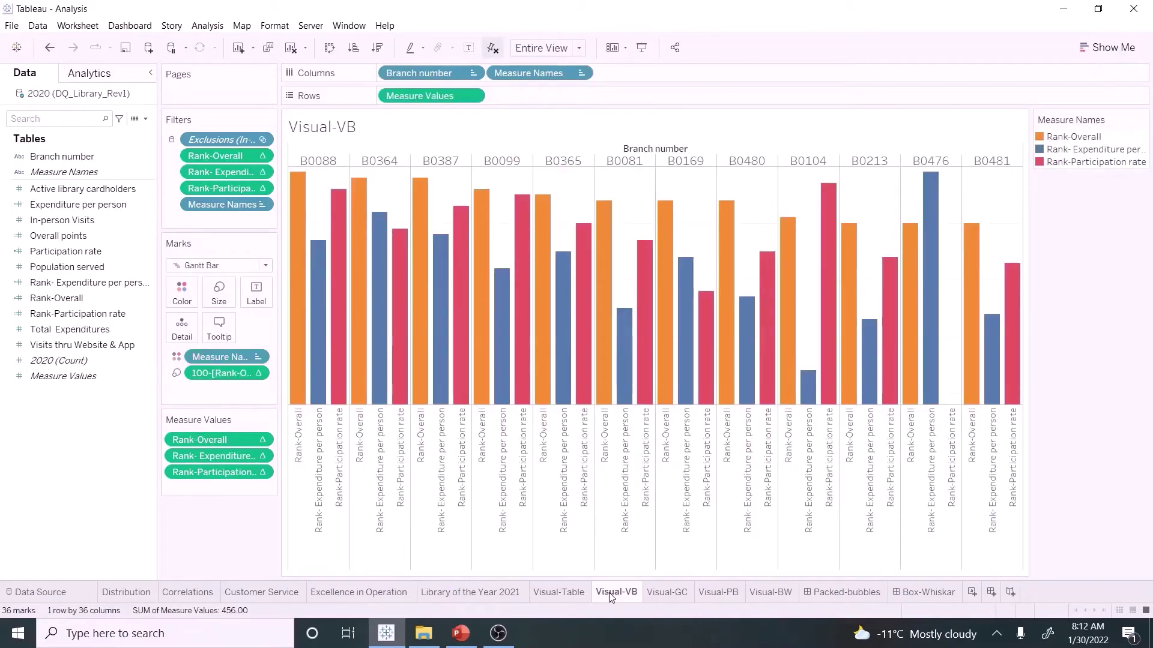
left_click(731, 595)
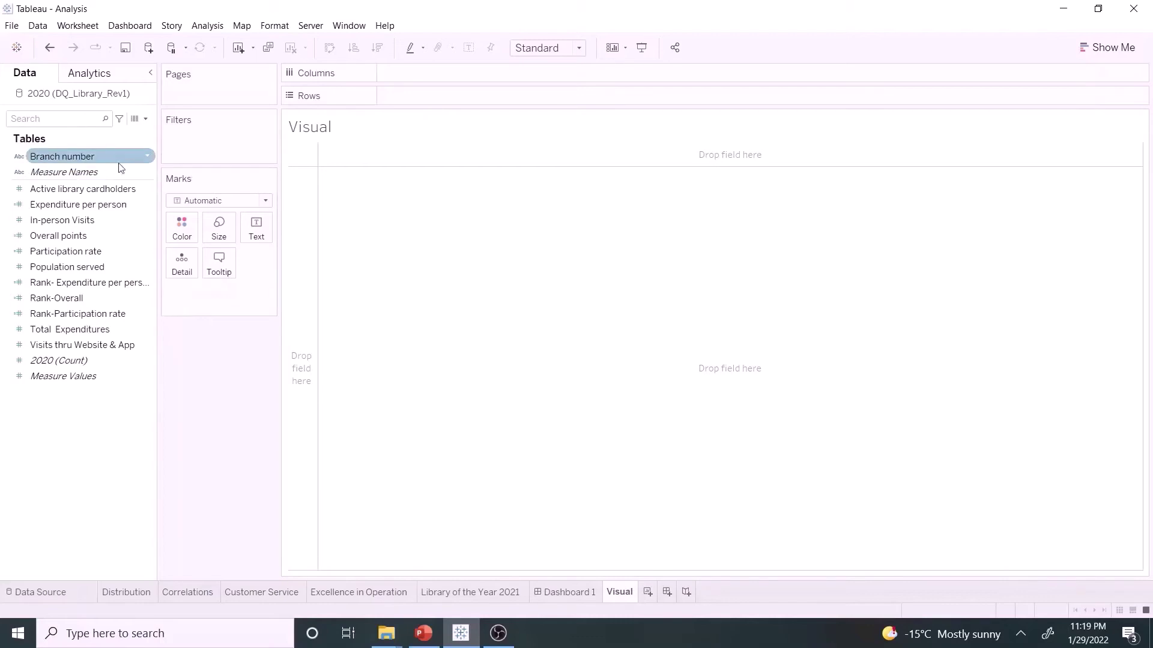
Place Branch number and Rank-Overall on Rows and turn them into packed bubbles via Show Me
left_click_drag(119, 162, 420, 96)
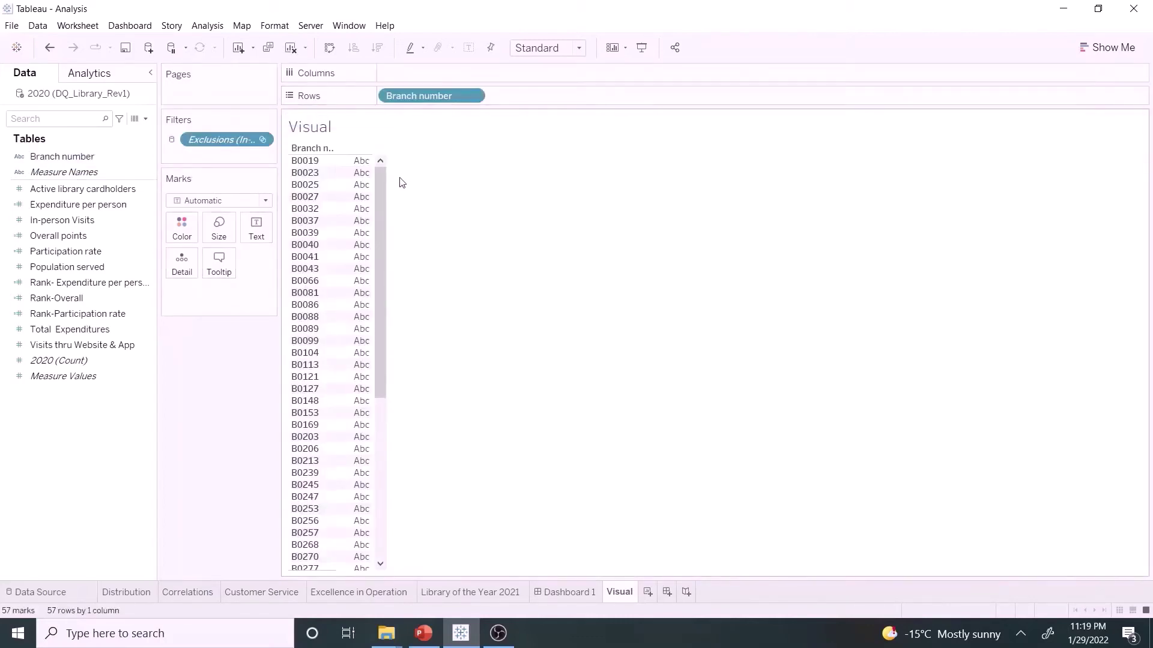
left_click_drag(90, 300, 564, 99)
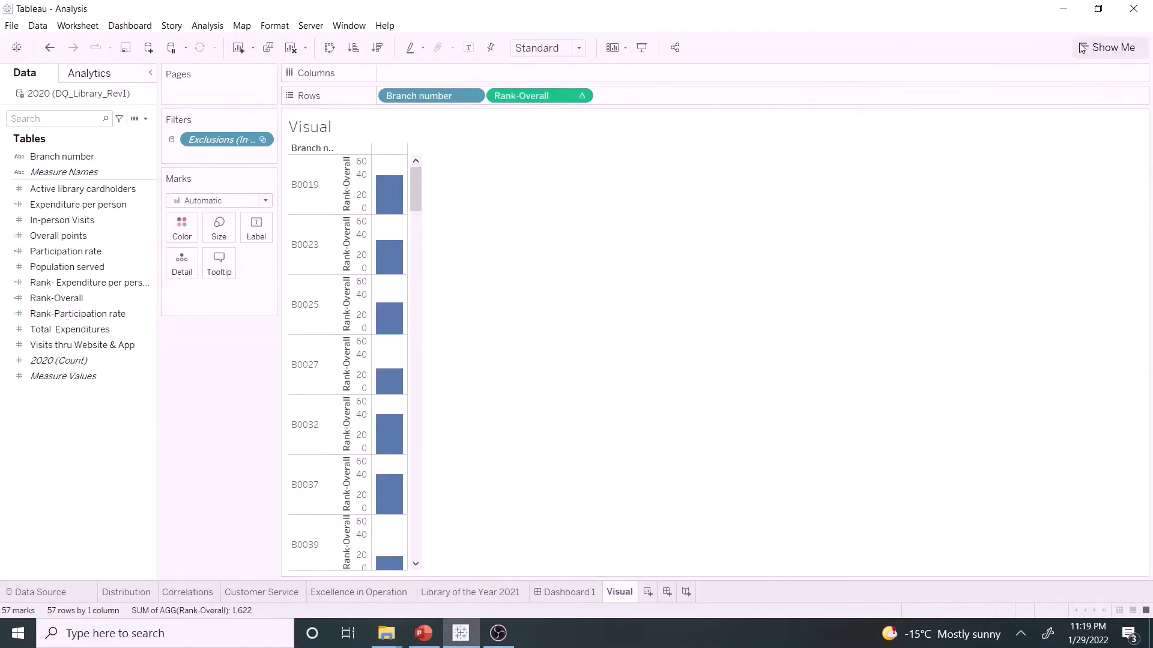
left_click(1104, 48)
left_click(1031, 88)
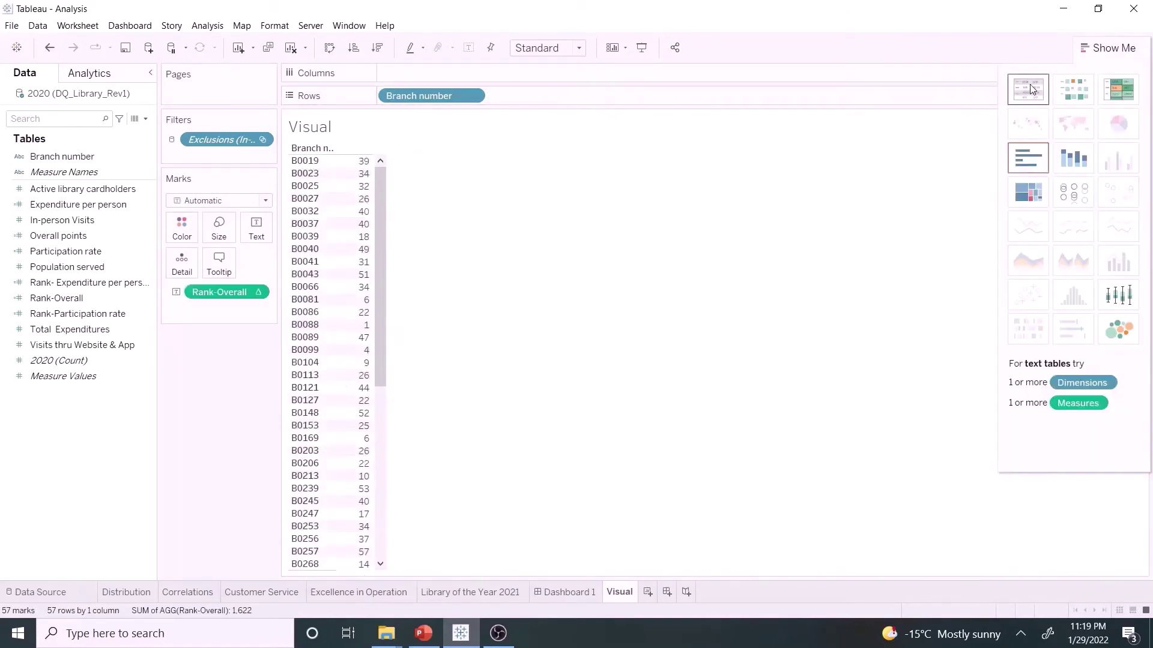
left_click(1118, 329)
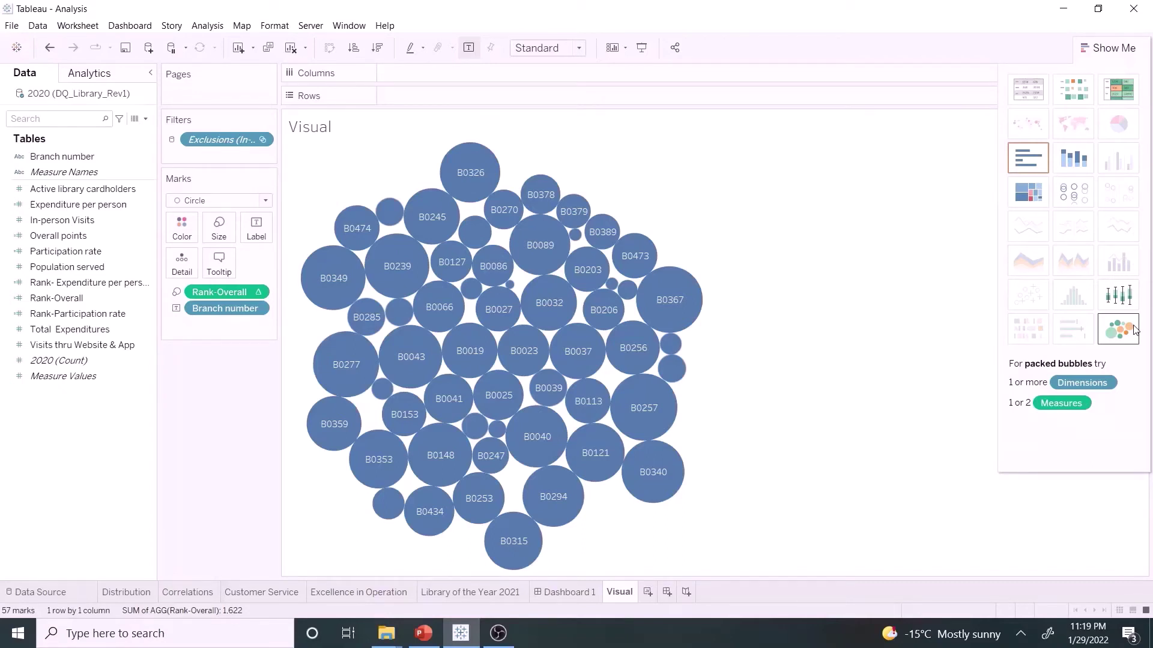
Change the Size field inline to 200-[Rank-Overall]
double_click(219, 294)
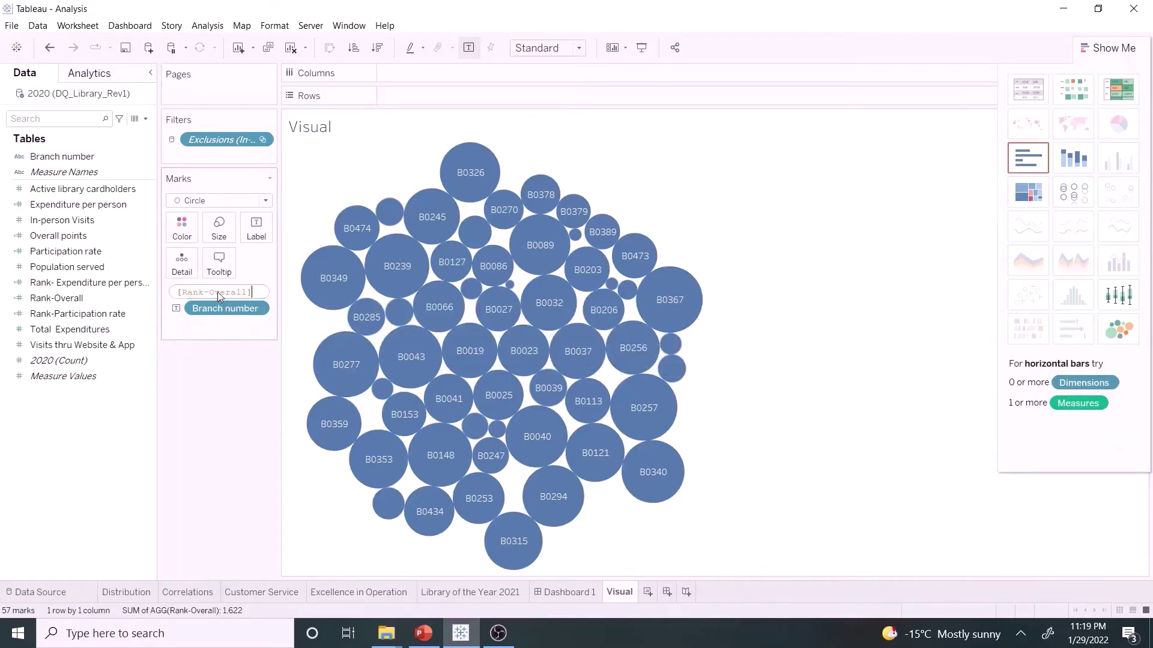
left_click(176, 292)
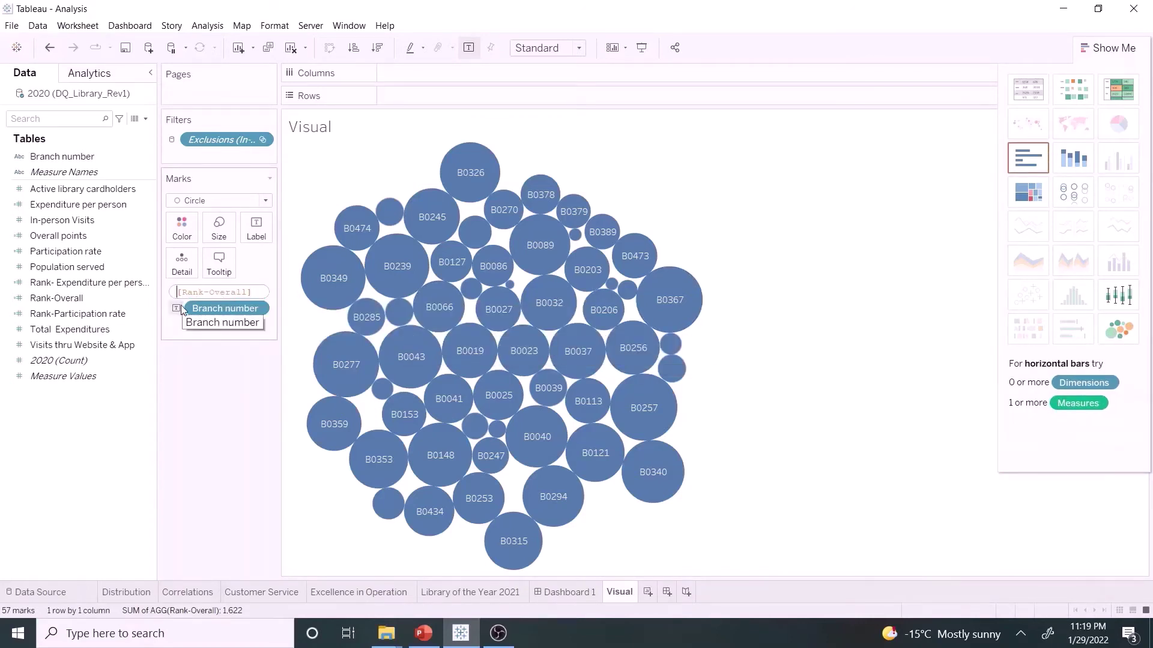
type("200")
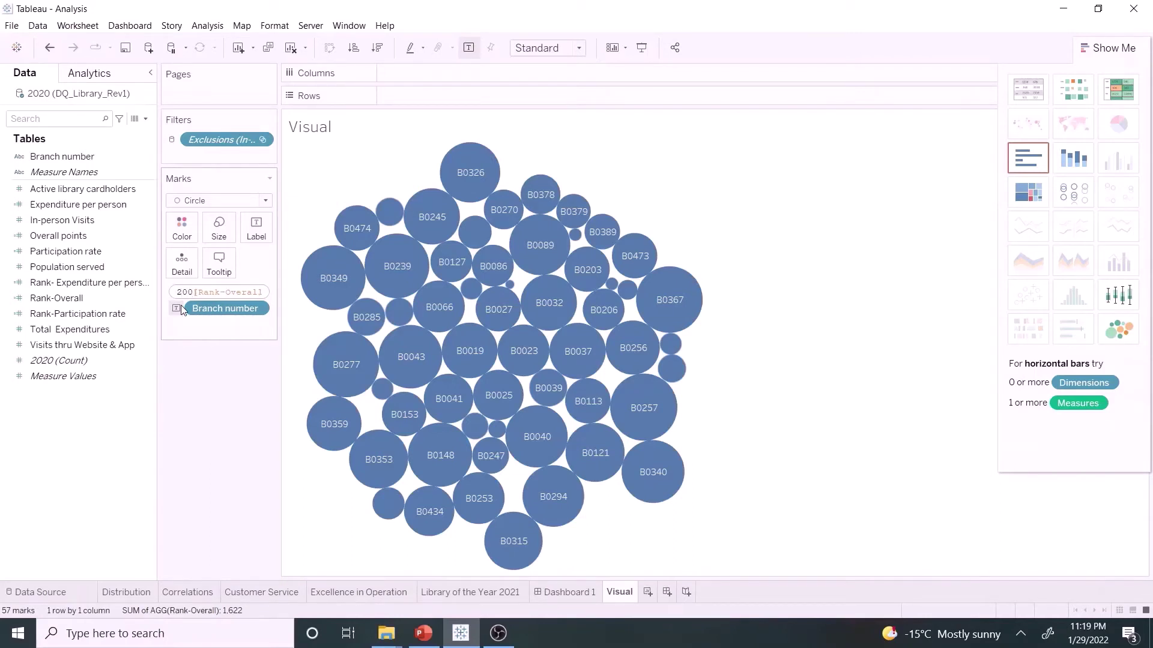
type("-")
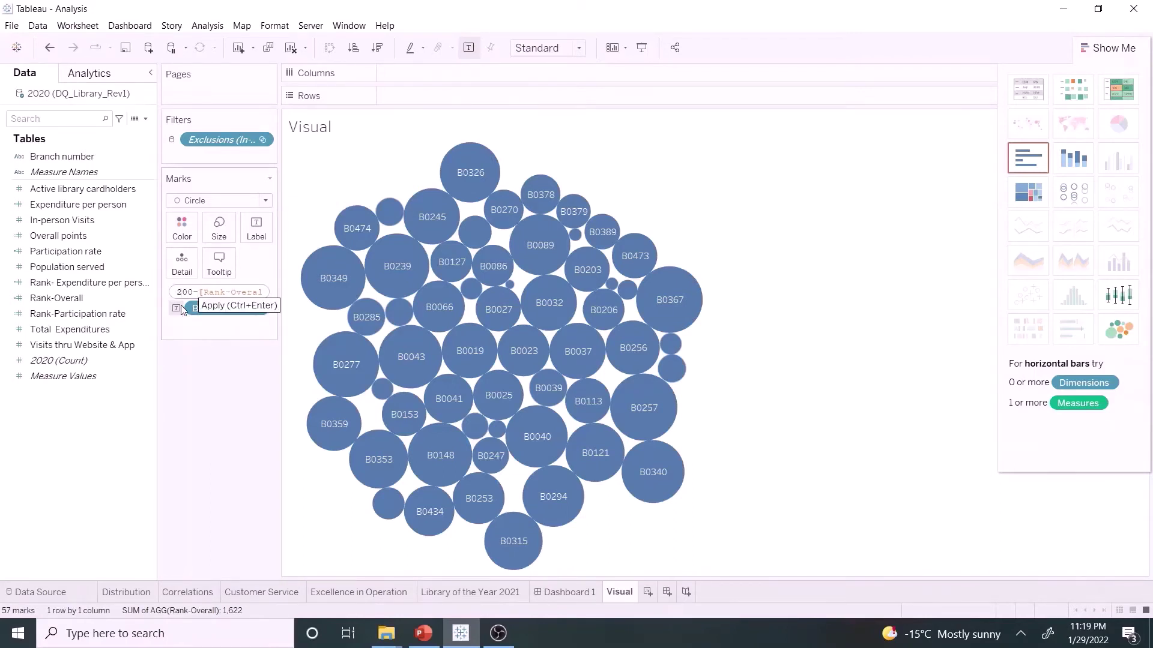
key("Return")
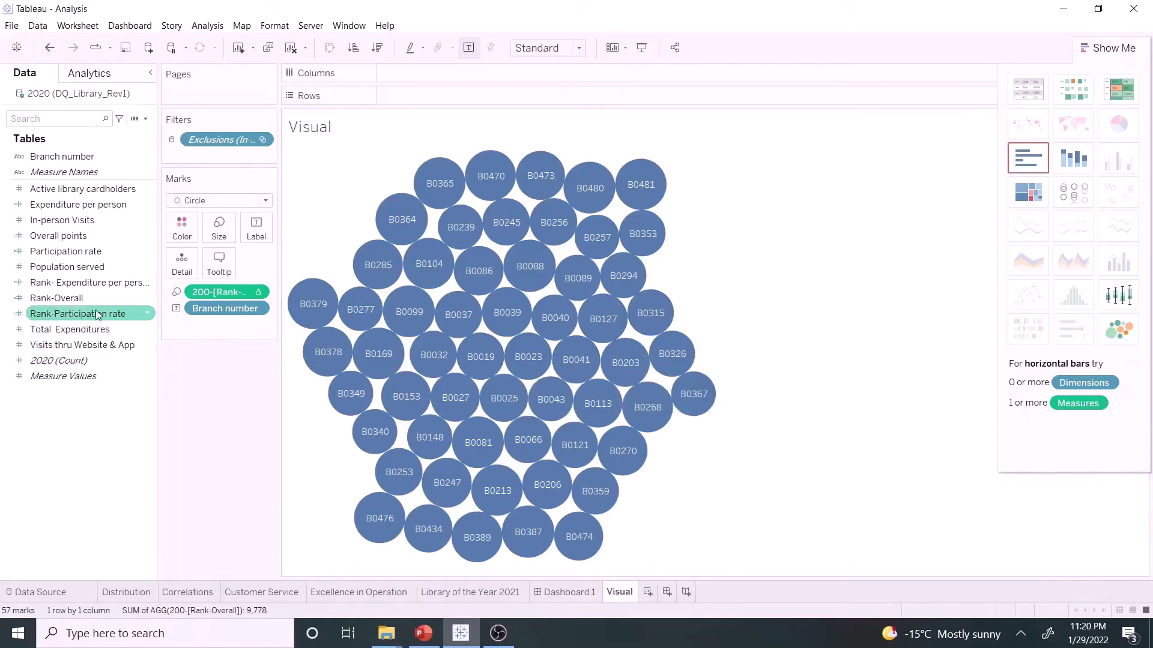
Add Rank-Overall, Rank-Participation rate and Rank-Expenditure per person as bubble Detail
left_click_drag(93, 299, 180, 270)
left_click_drag(78, 314, 181, 260)
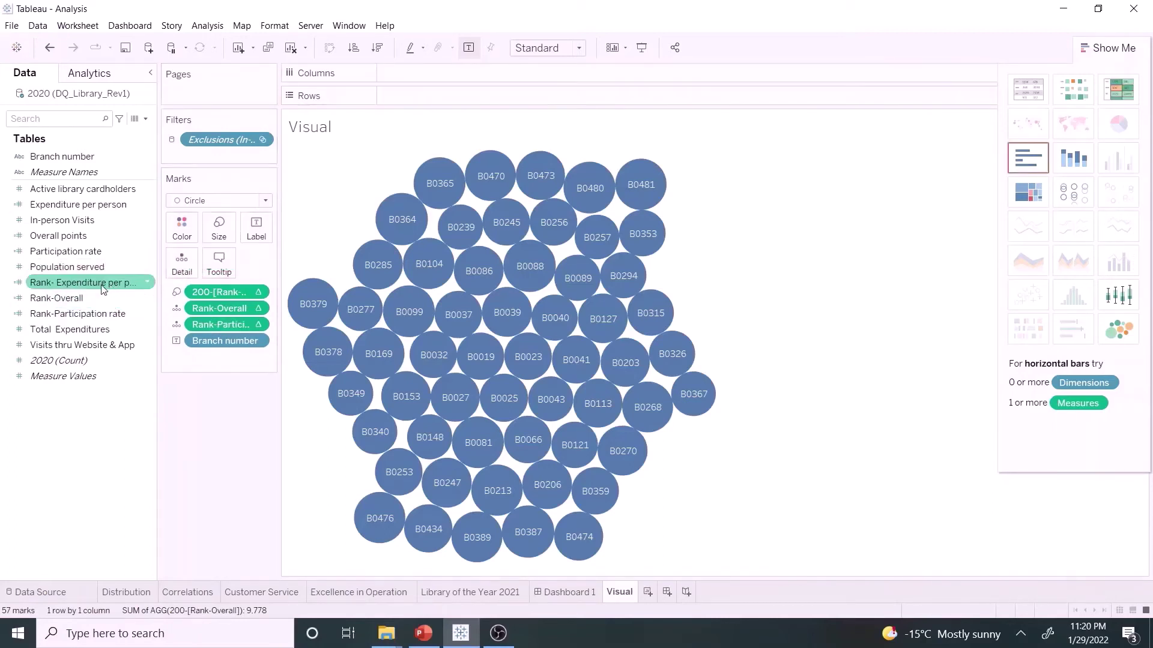
left_click_drag(103, 289, 181, 264)
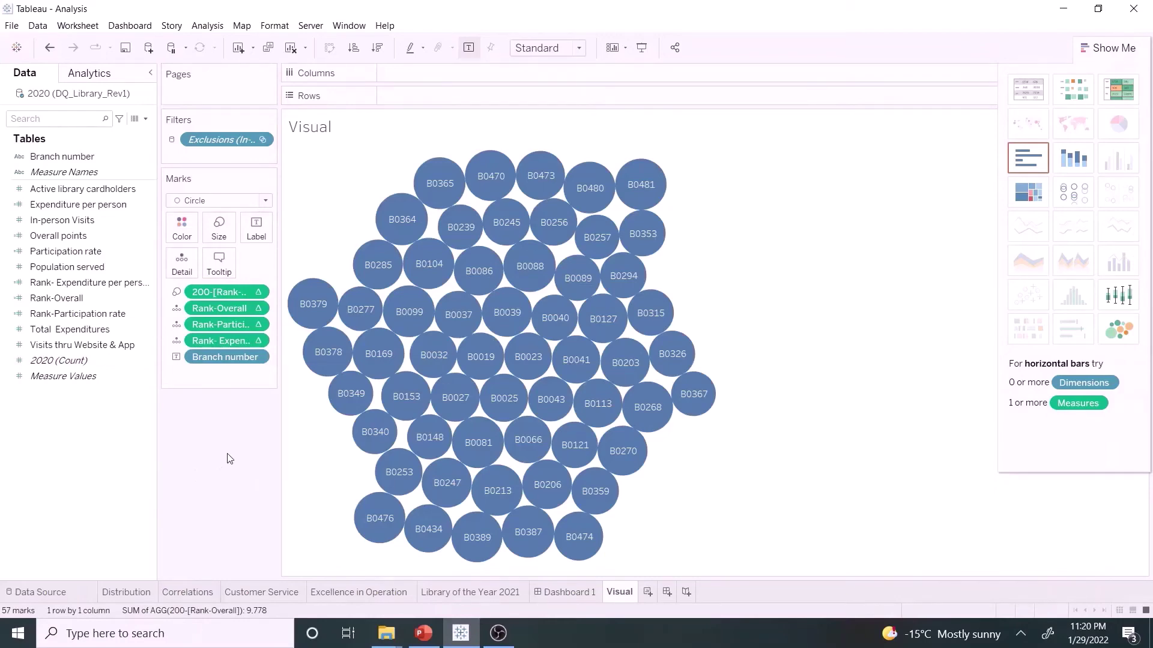
Colour the bubbles light yellow with lower opacity and open Dashboard 1
left_click(185, 234)
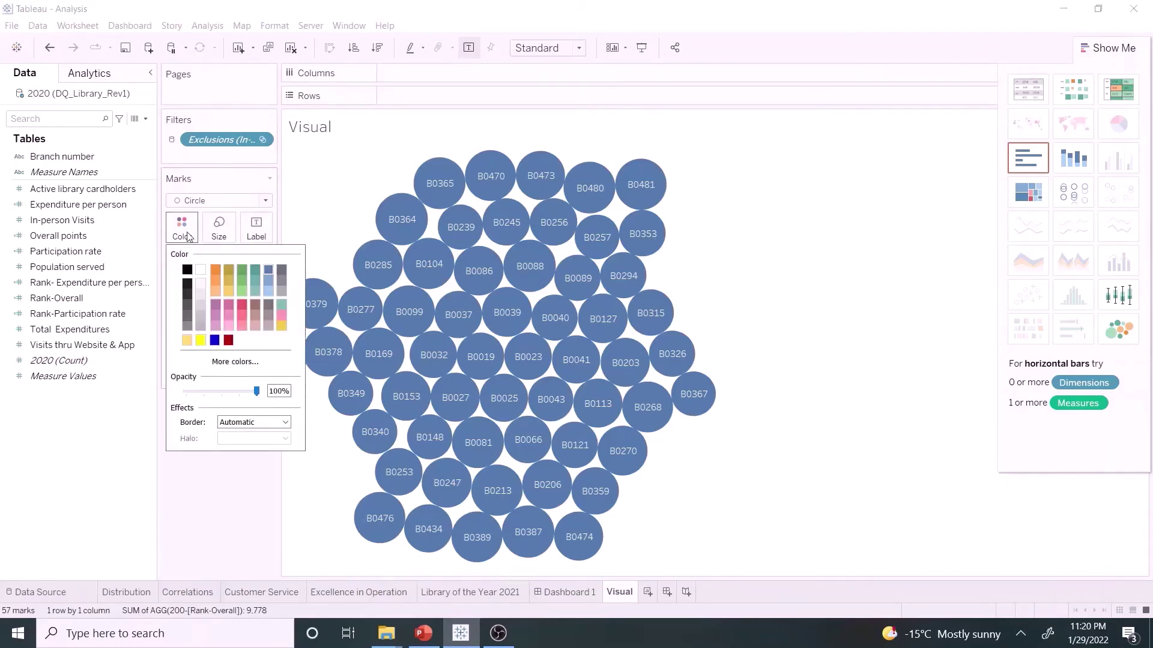
left_click(230, 293)
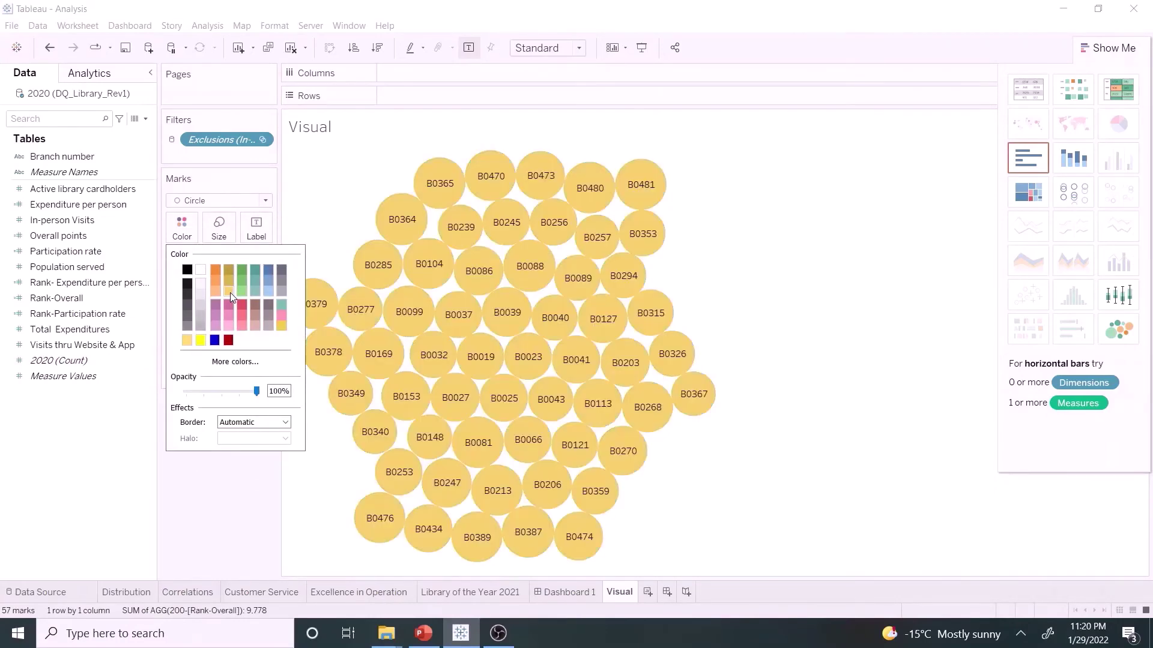
left_click_drag(257, 393, 243, 394)
left_click(564, 592)
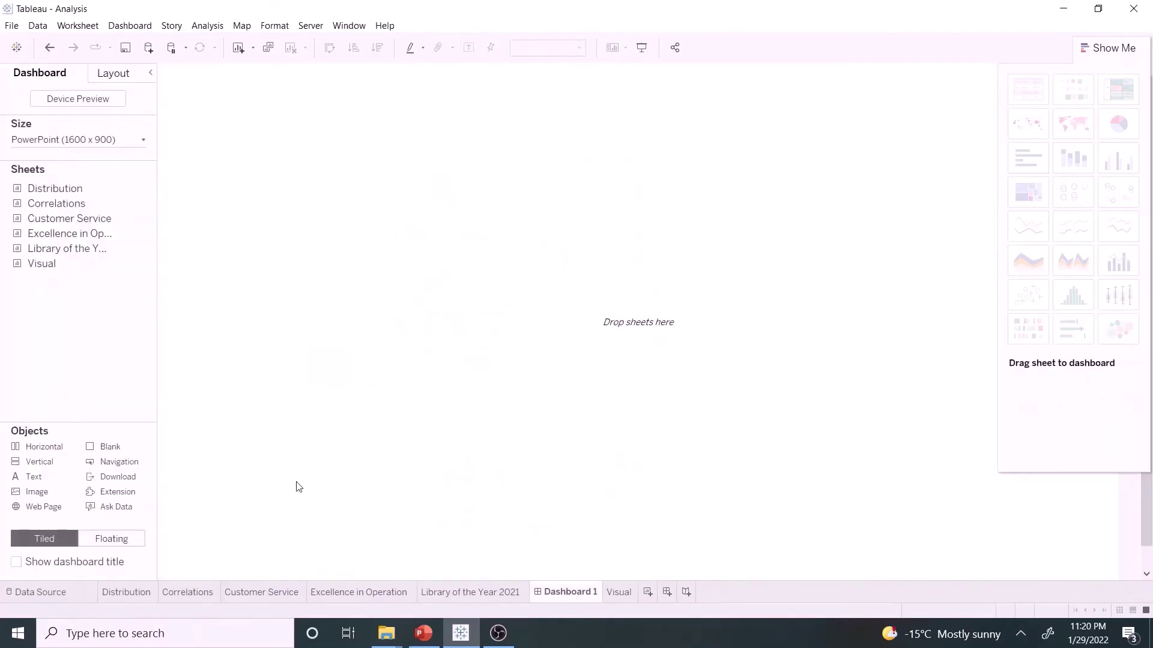
Place the Visual sheet on the dashboard with Rank-Overall, Rank-Expenditure per person, and Rank-Participation rate filters
left_click_drag(42, 264, 417, 266)
left_click(1088, 50)
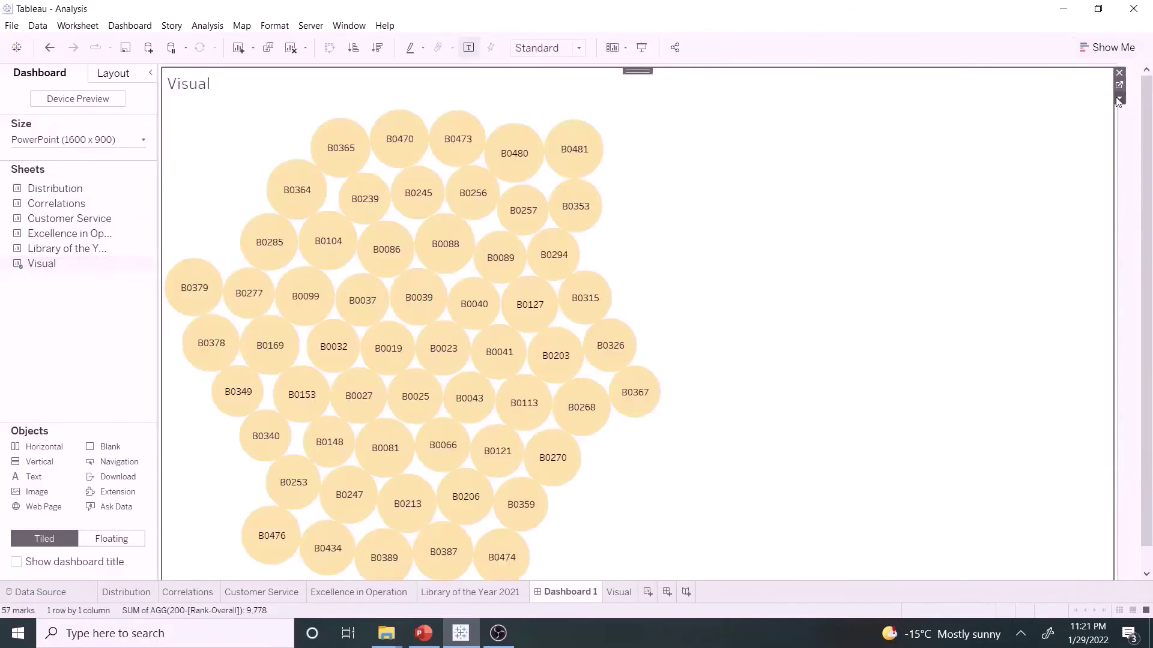
left_click(1119, 98)
mouse_move(1057, 205)
left_click(810, 271)
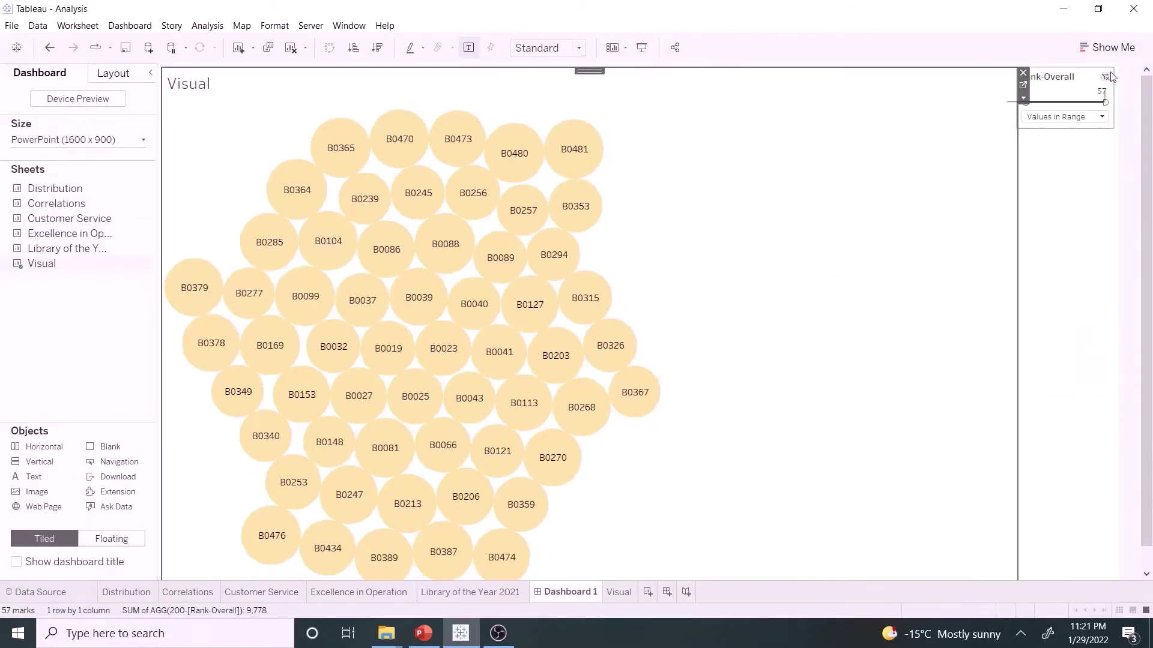
left_click(1022, 98)
mouse_move(1144, 208)
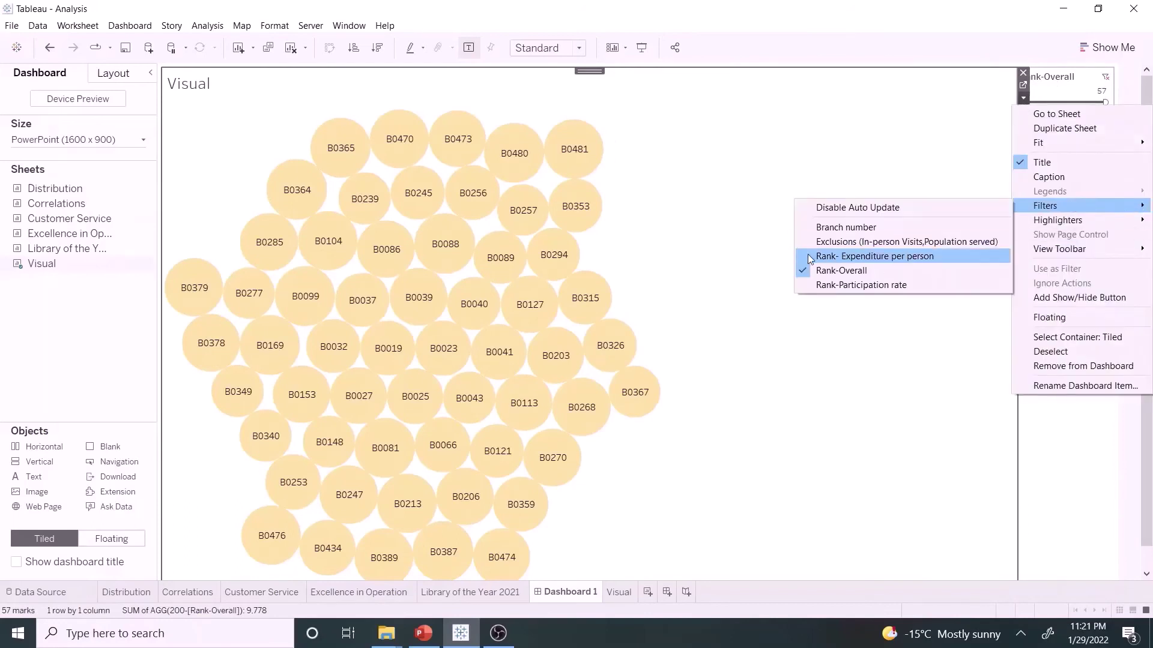
left_click(875, 256)
left_click(1023, 98)
left_click(849, 289)
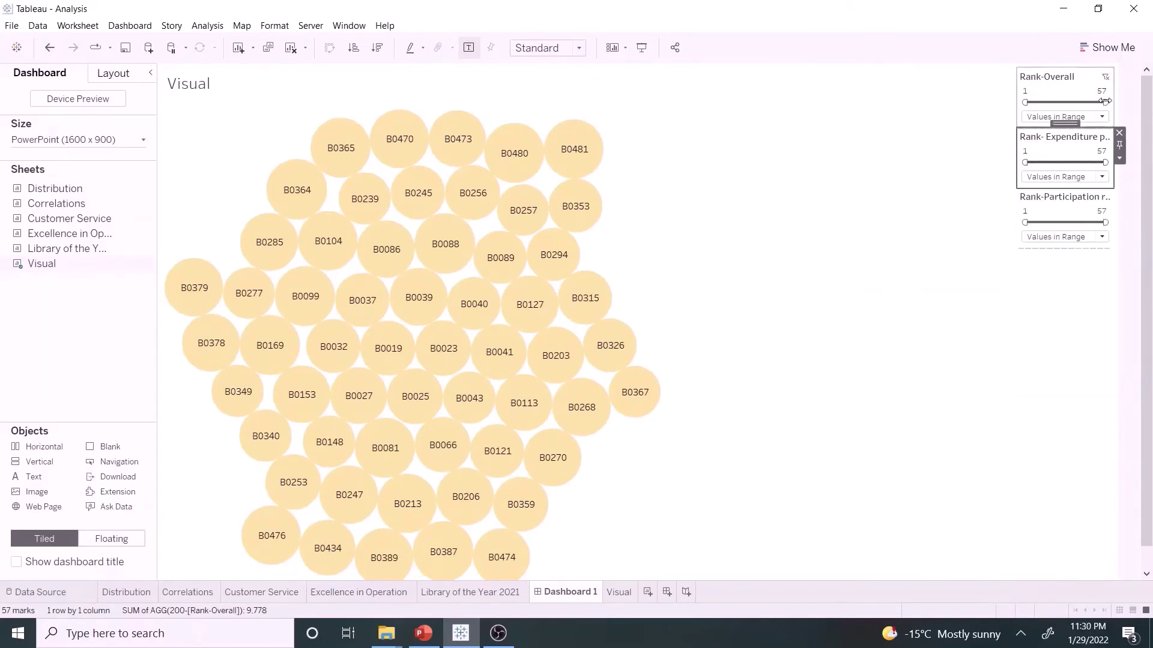
Set the Rank-Overall filter's maximum to 3, leaving branches B0088, B0364 and B0387
left_click_drag(1104, 102, 1065, 102)
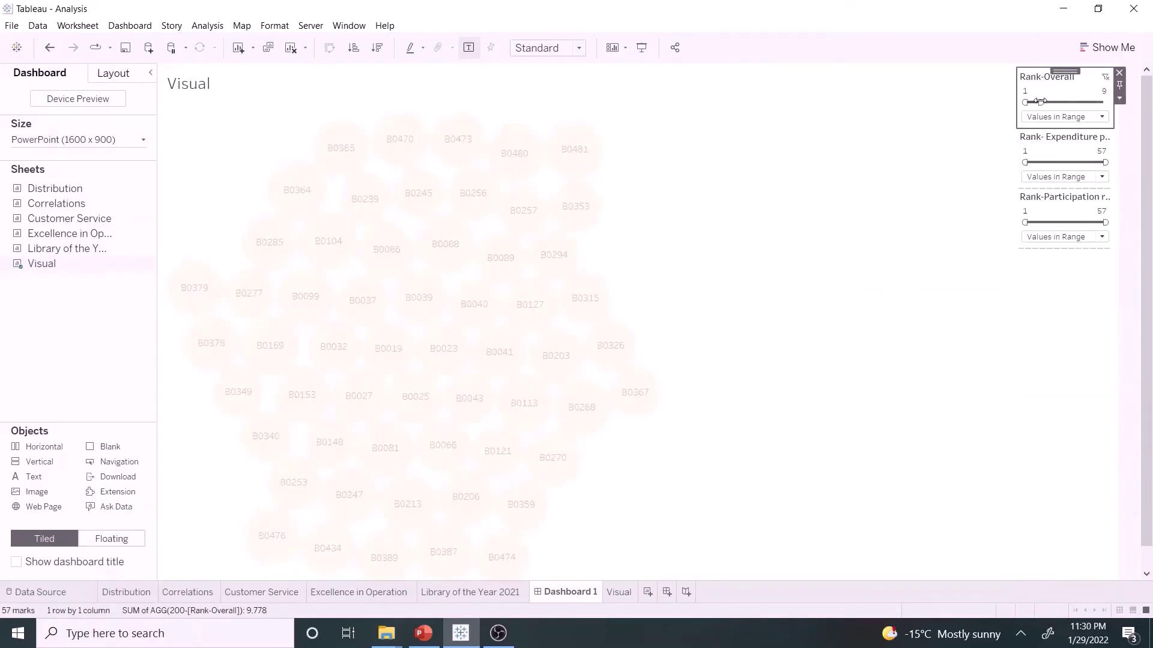
left_click_drag(1039, 101, 1034, 101)
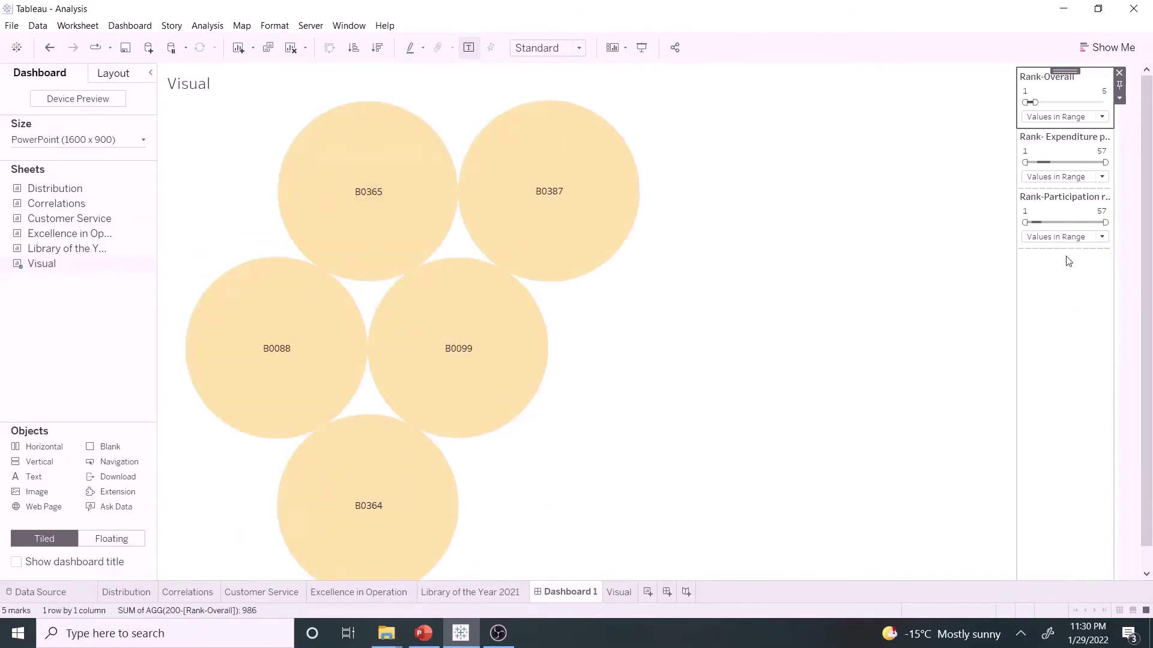
left_click(1104, 92)
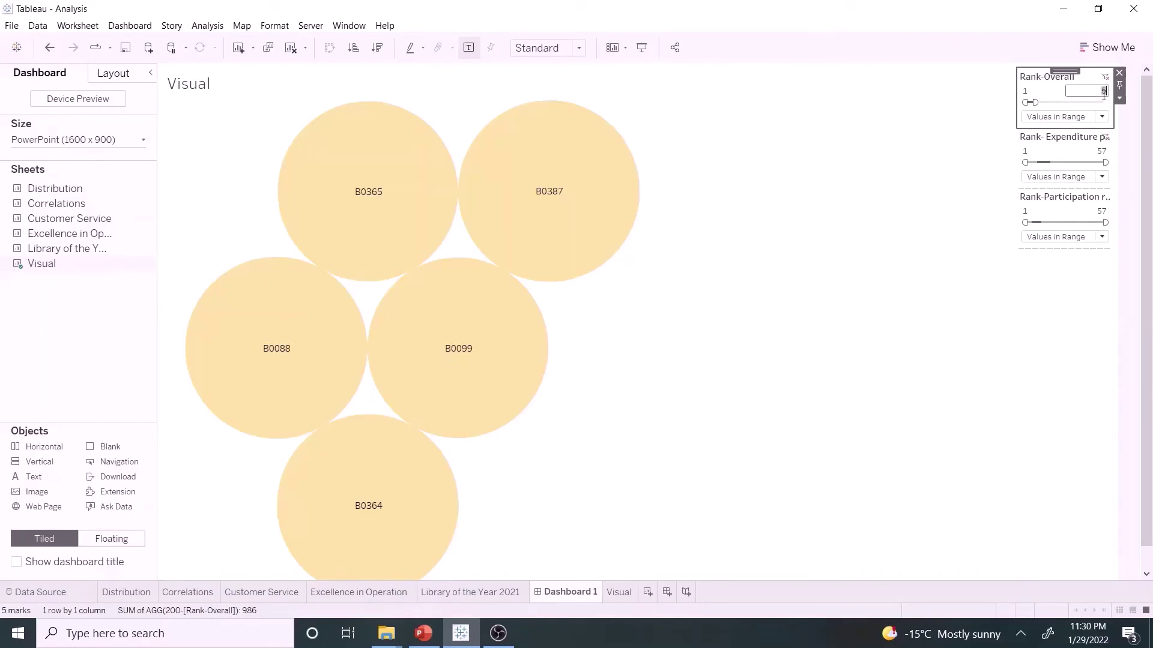
type("3")
key("Return")
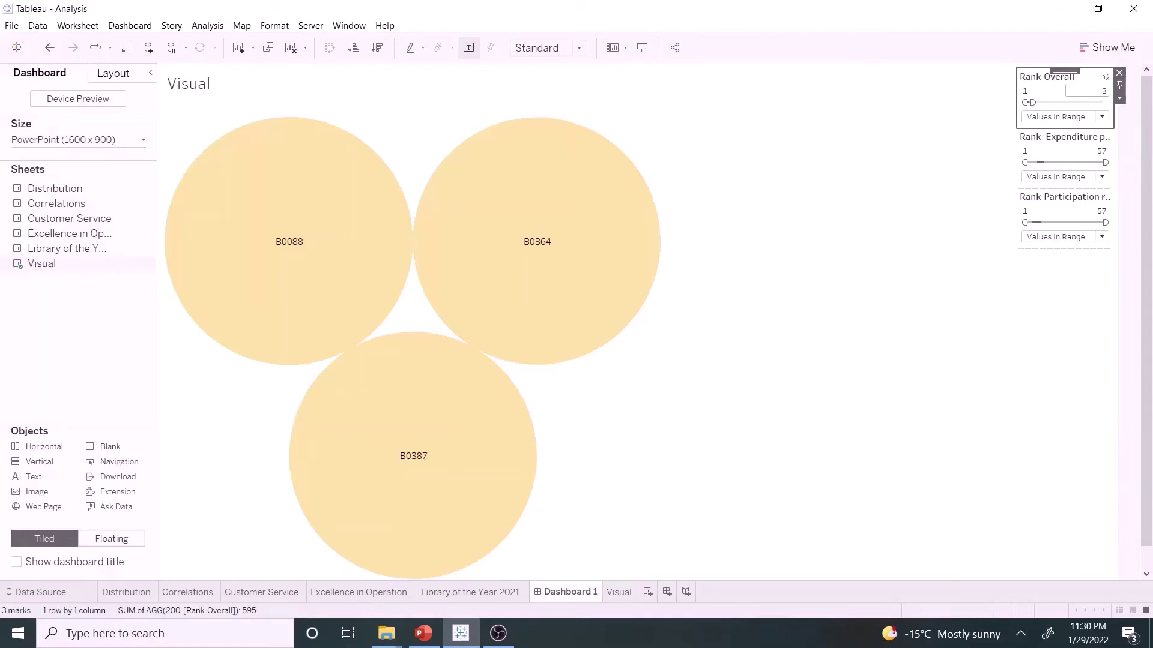
left_click(1104, 92)
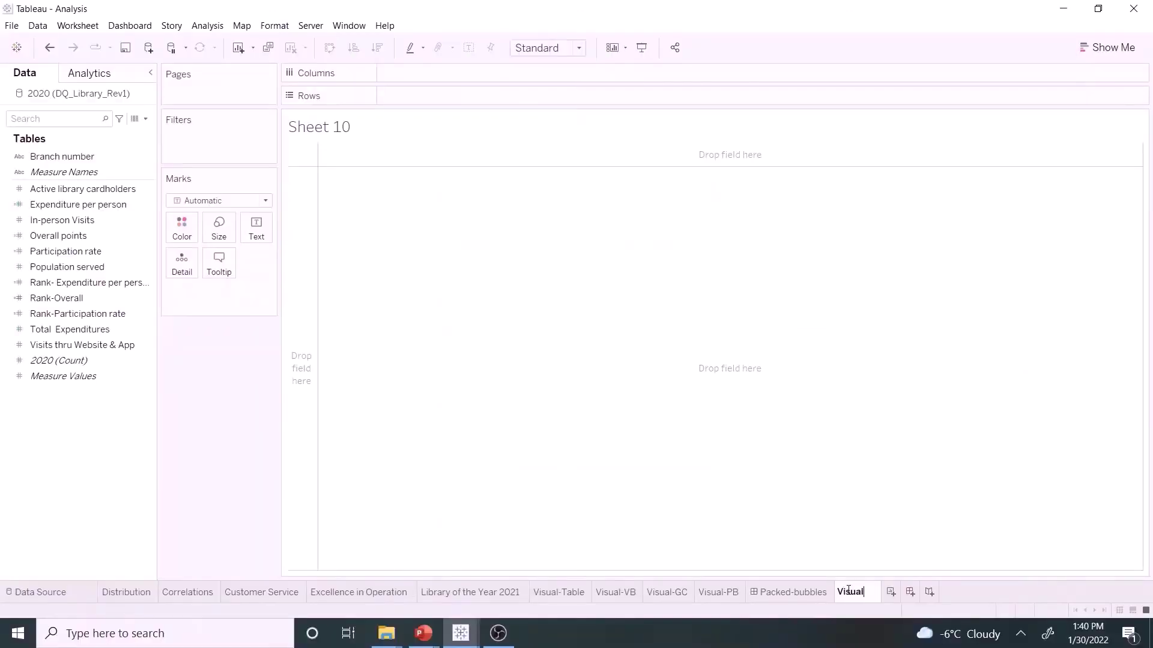
Name the sheet Visual BW and put Branch number, Rank-Overall and Expenditure per person on Rows
type("BW")
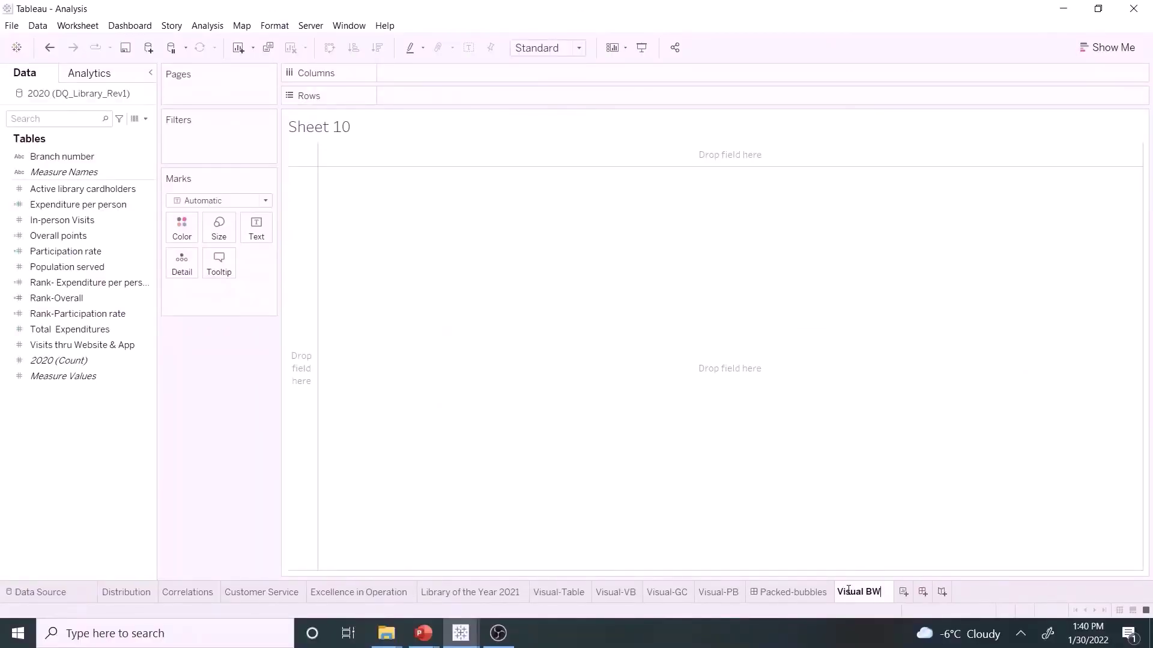
key("Return")
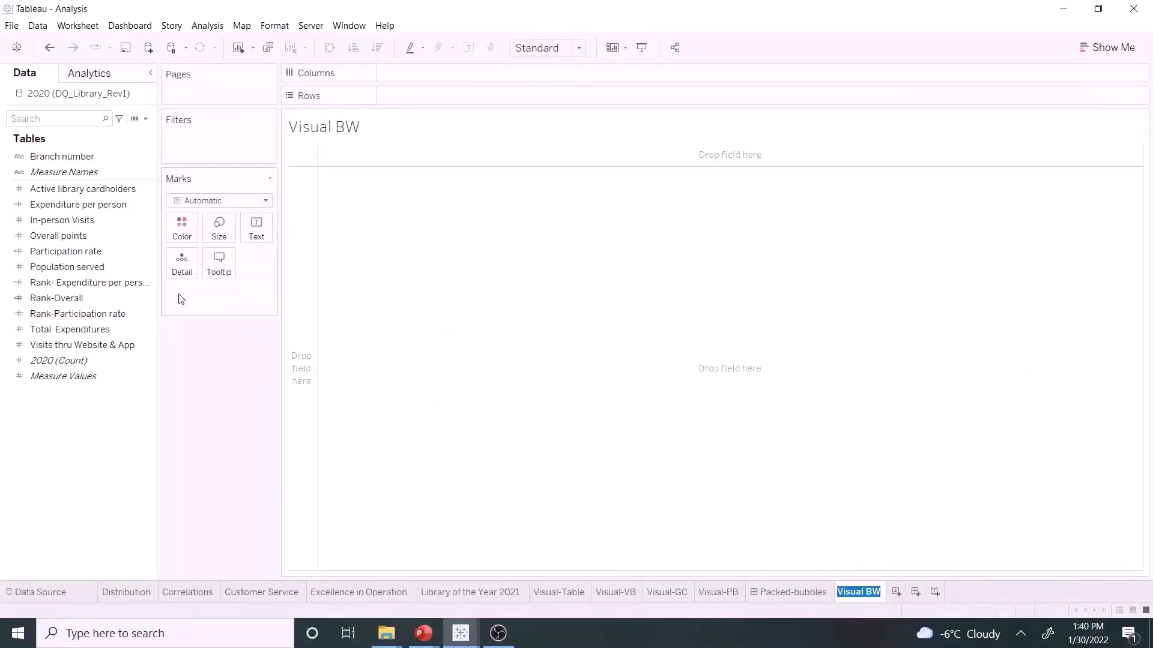
left_click_drag(95, 158, 438, 96)
left_click_drag(56, 298, 532, 98)
left_click_drag(78, 205, 680, 99)
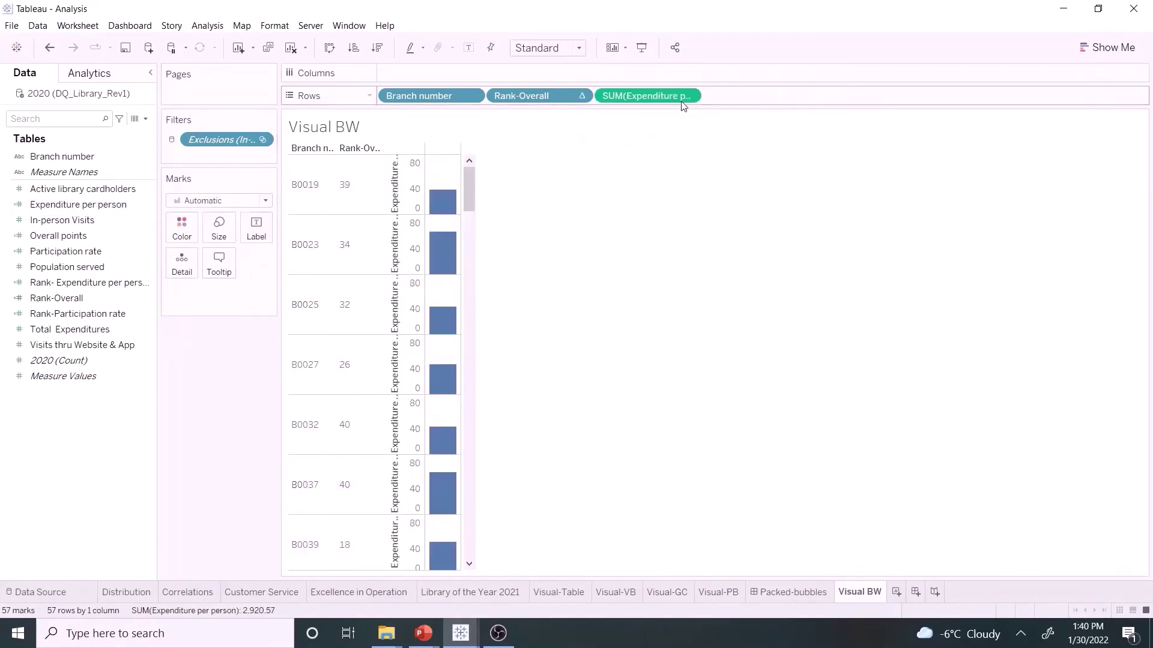
Turn the view into a box-and-whisker plot with Branch number on the Detail mark
left_click(1111, 48)
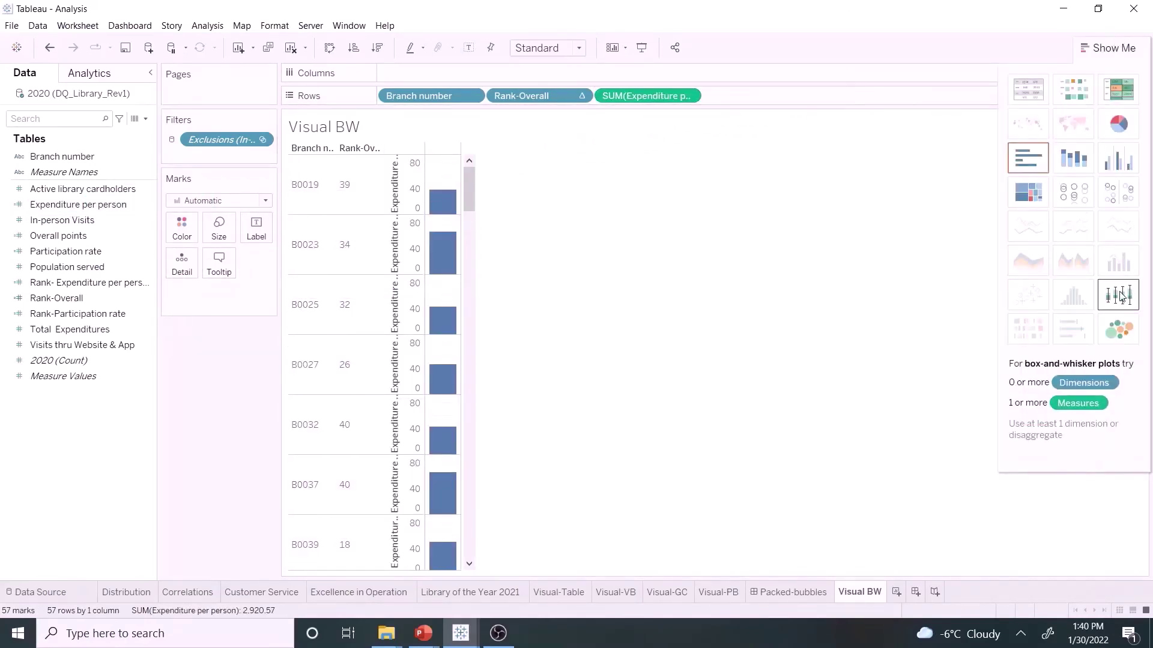
left_click(1121, 294)
left_click(1099, 47)
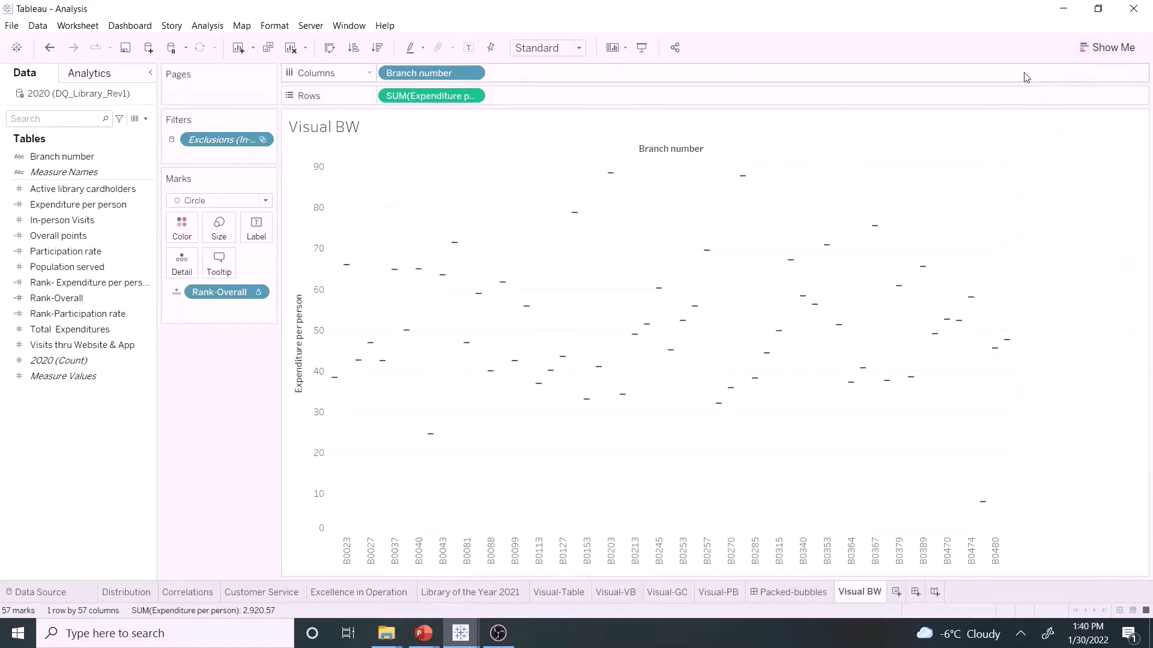
left_click_drag(420, 72, 191, 264)
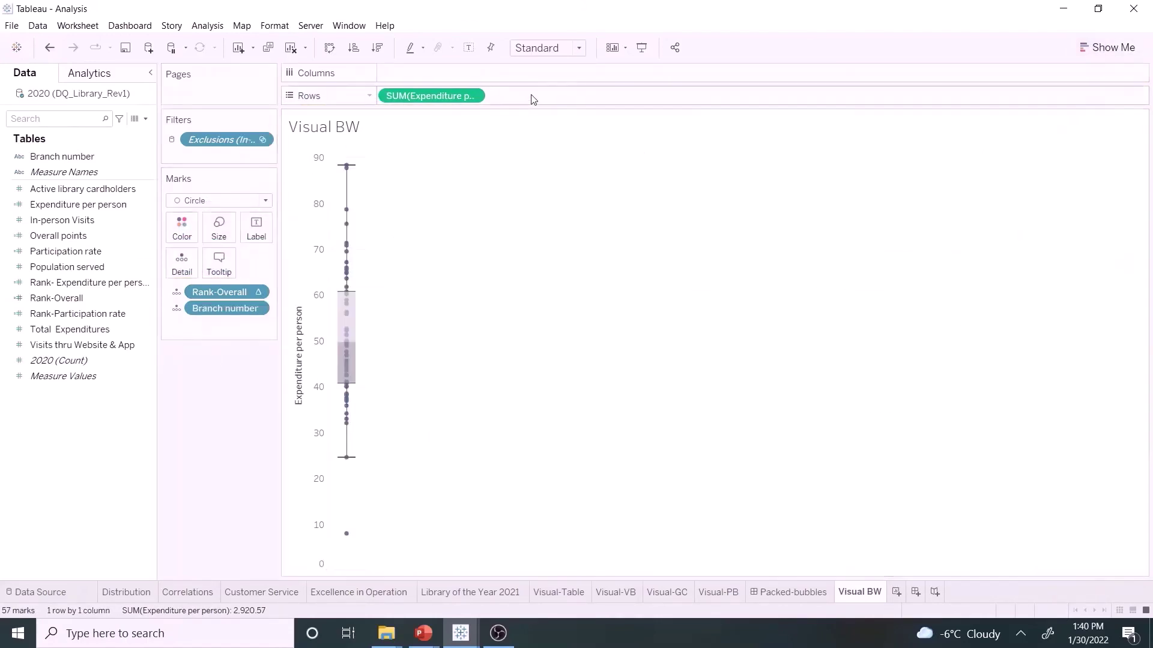
Fit the chart to width and stop the vertical axis from including zero
left_click(580, 48)
left_click(562, 77)
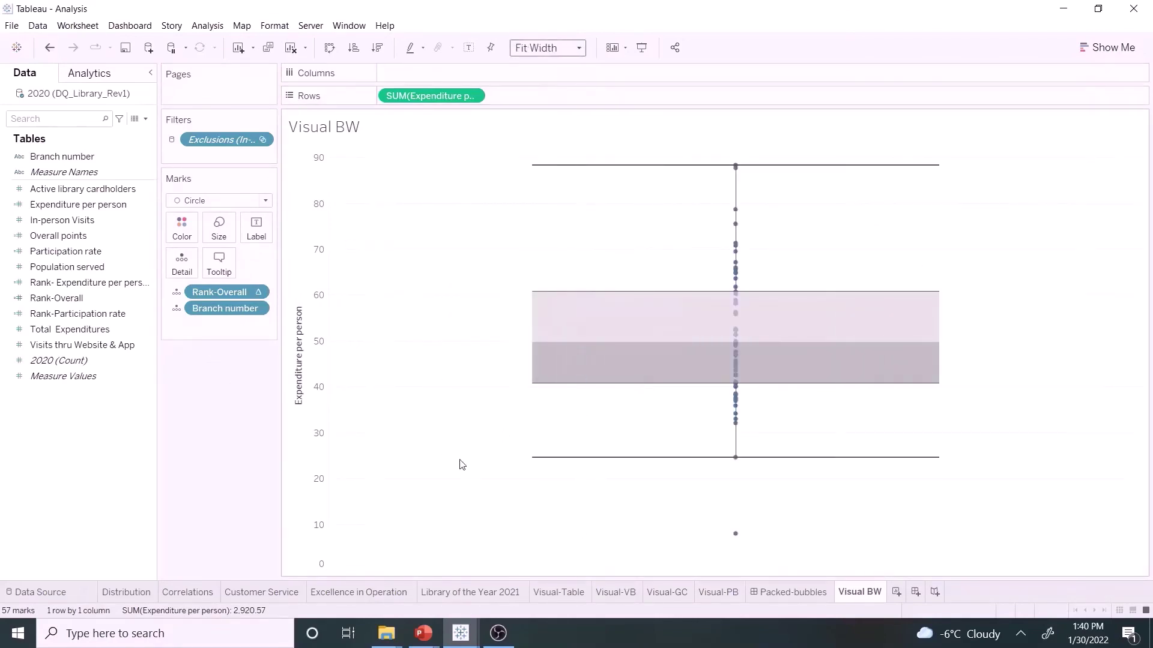
right_click(315, 438)
left_click(359, 450)
left_click(655, 151)
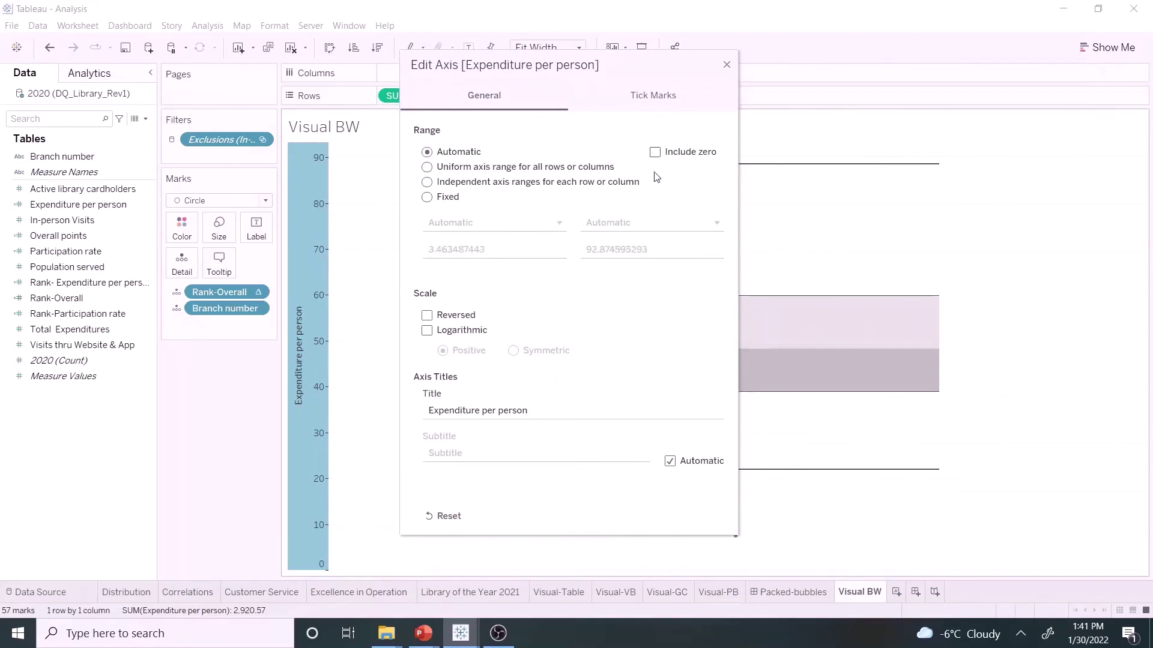
left_click(726, 66)
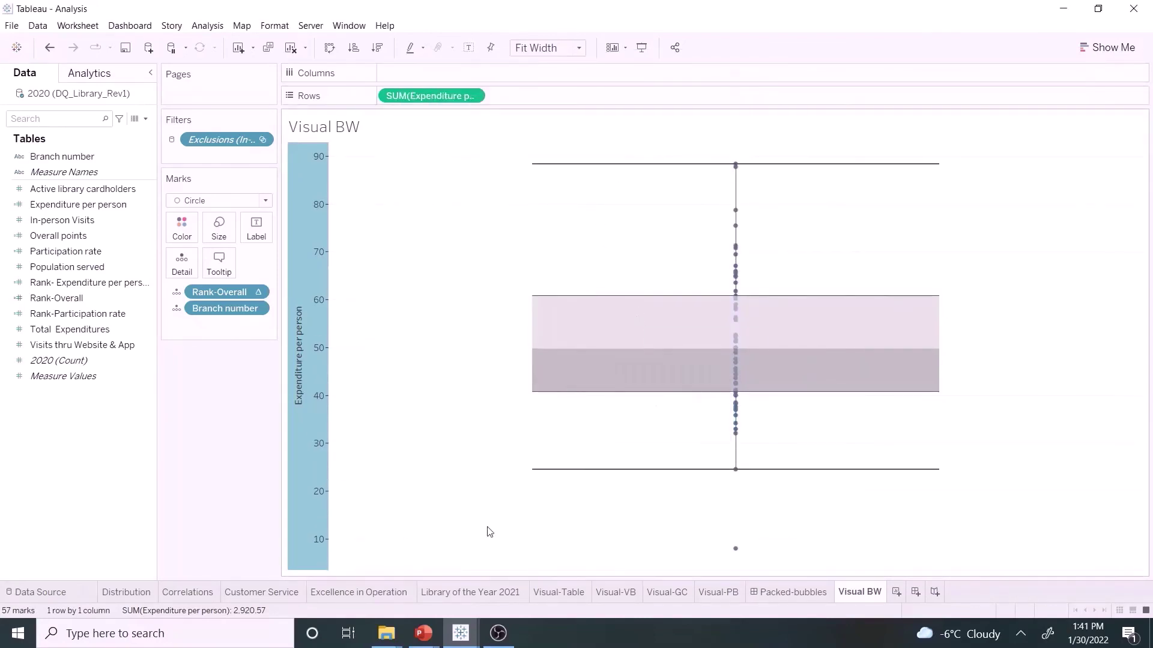
Create a new dashboard holding the Visual BW sheet with a Rank-Overall filter beside it
left_click(916, 593)
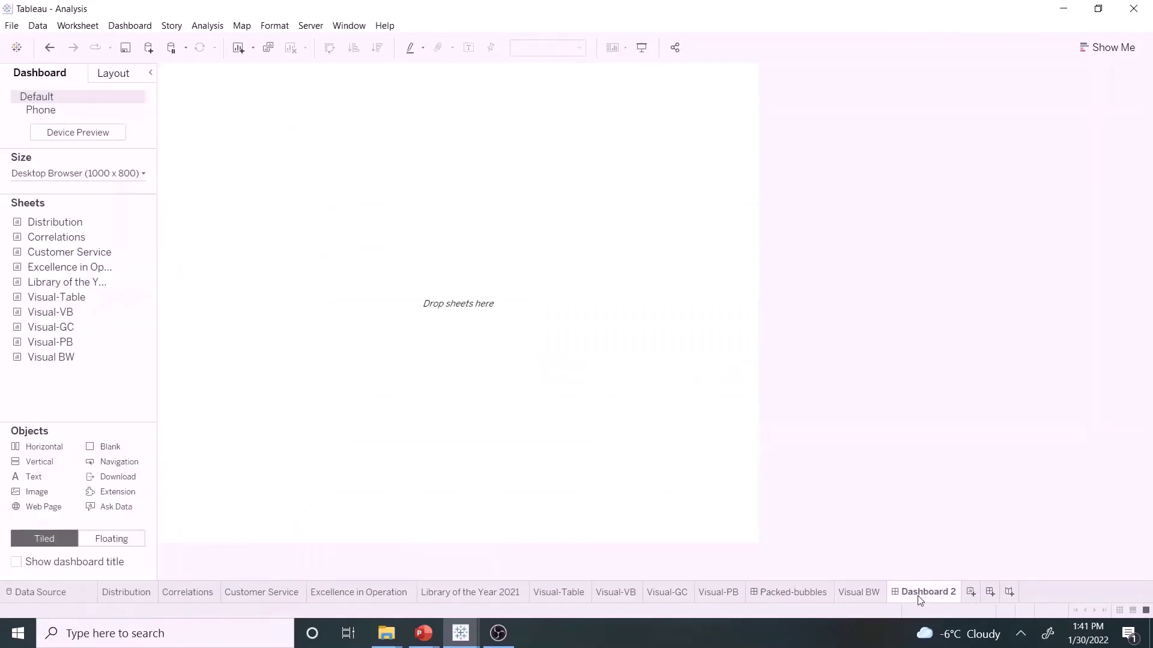
left_click_drag(57, 359, 337, 301)
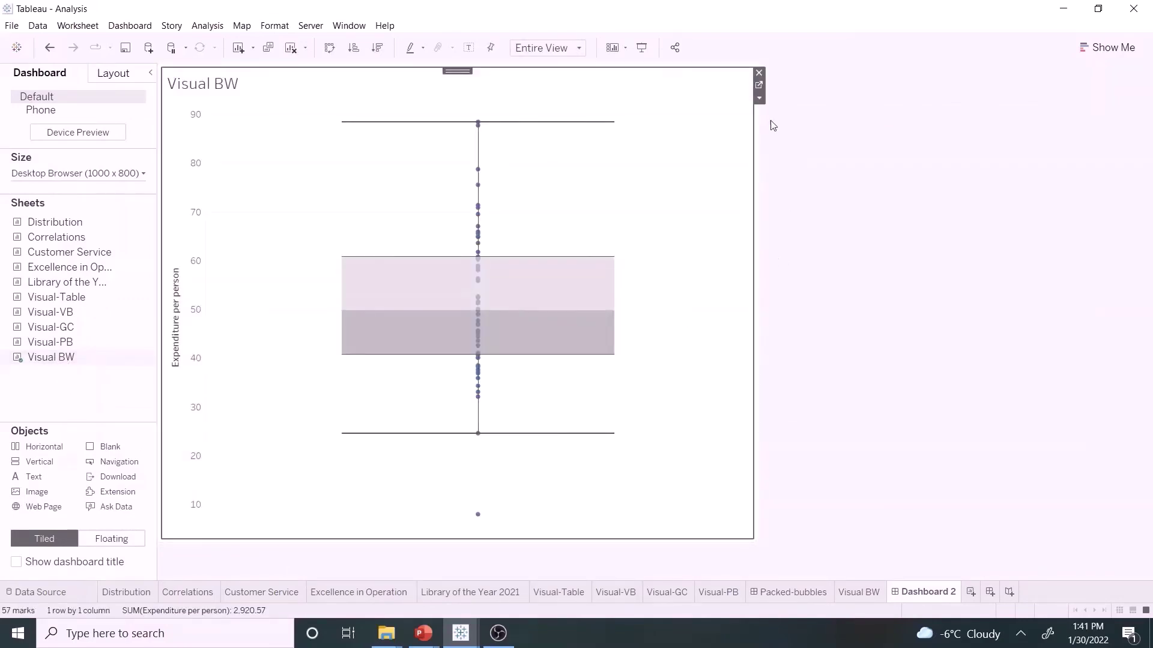
left_click(759, 98)
mouse_move(803, 206)
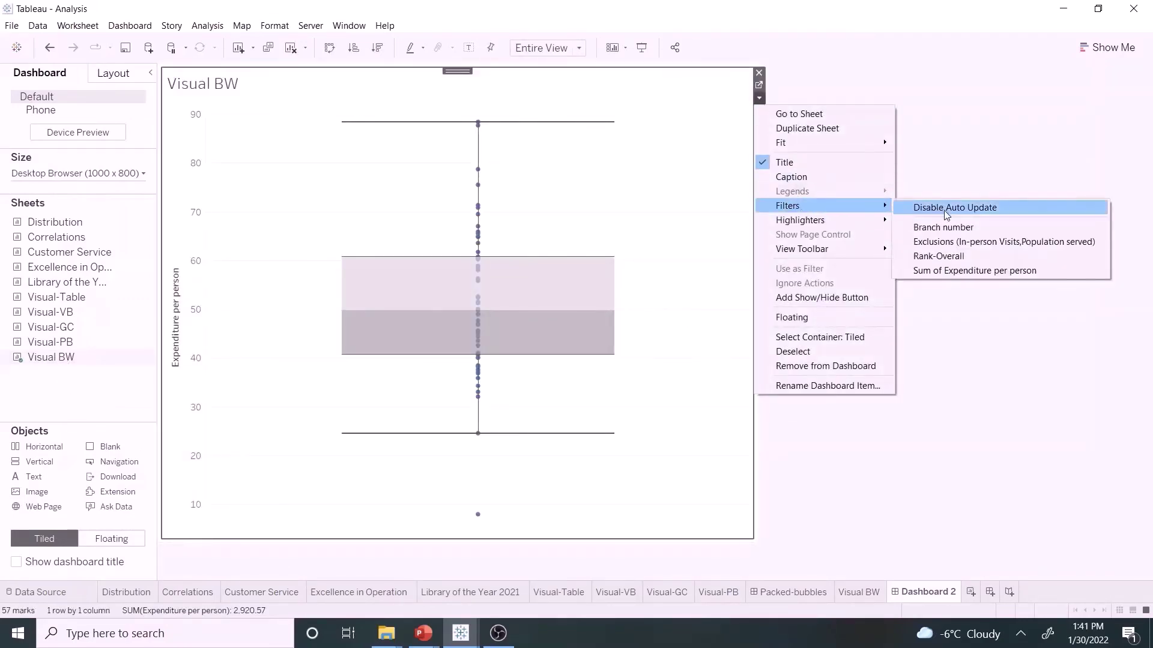
left_click(945, 258)
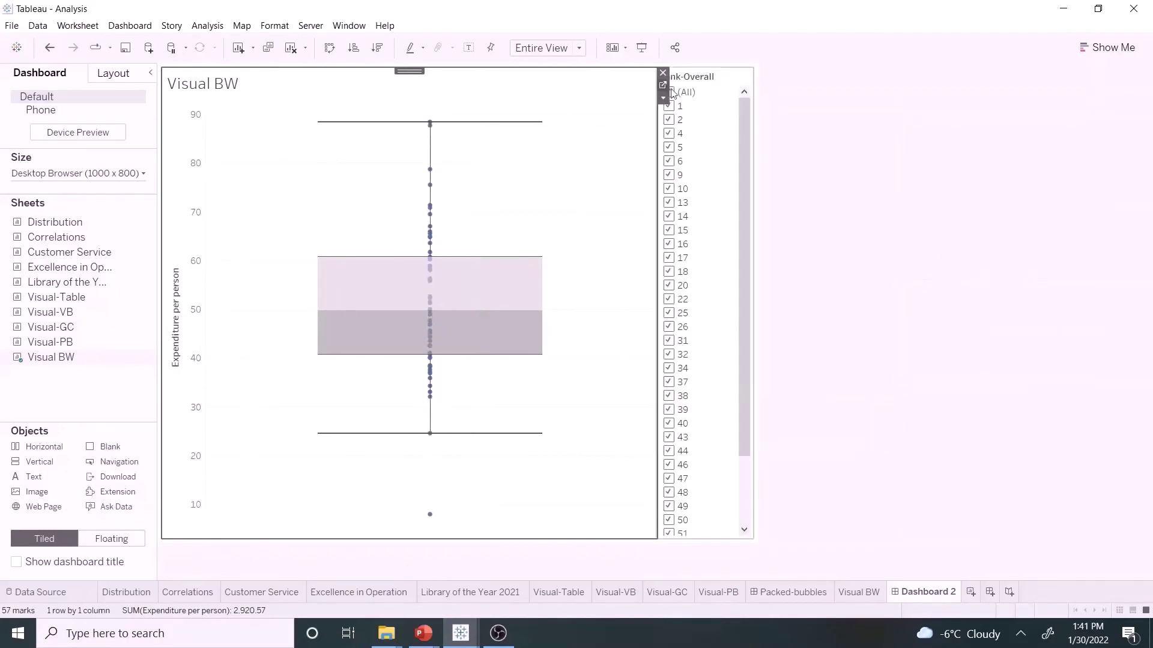
Restrict the Rank-Overall filter to ranks 1, 2, 4 and 5
left_click(668, 92)
left_click(668, 106)
left_click(668, 120)
left_click(668, 133)
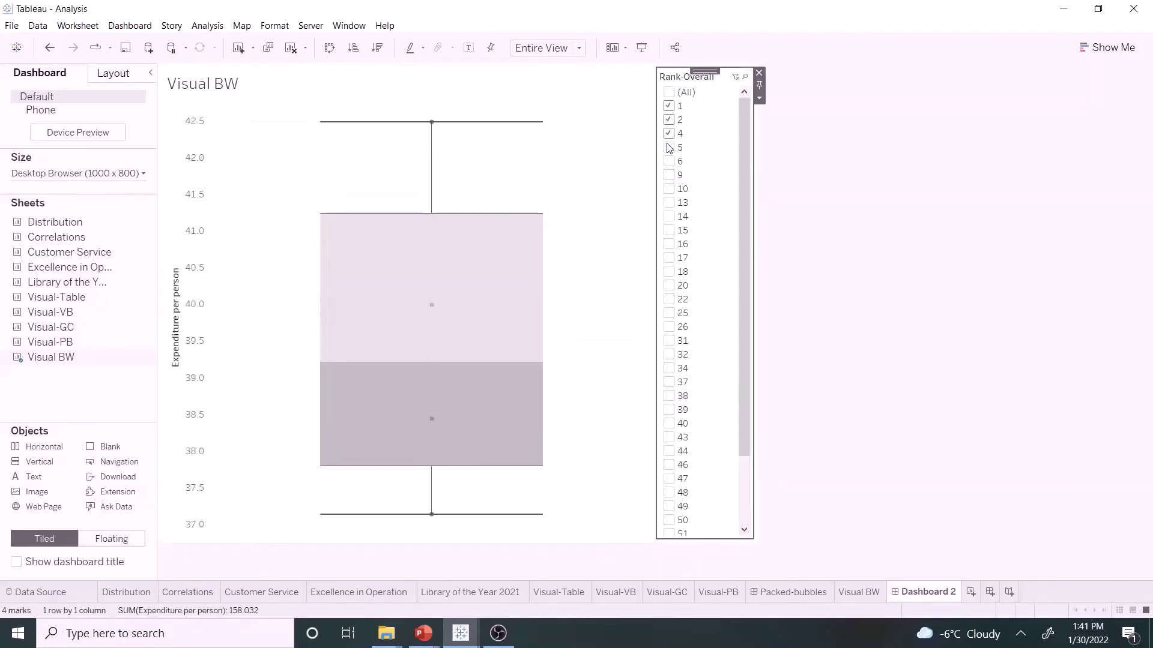
left_click(669, 147)
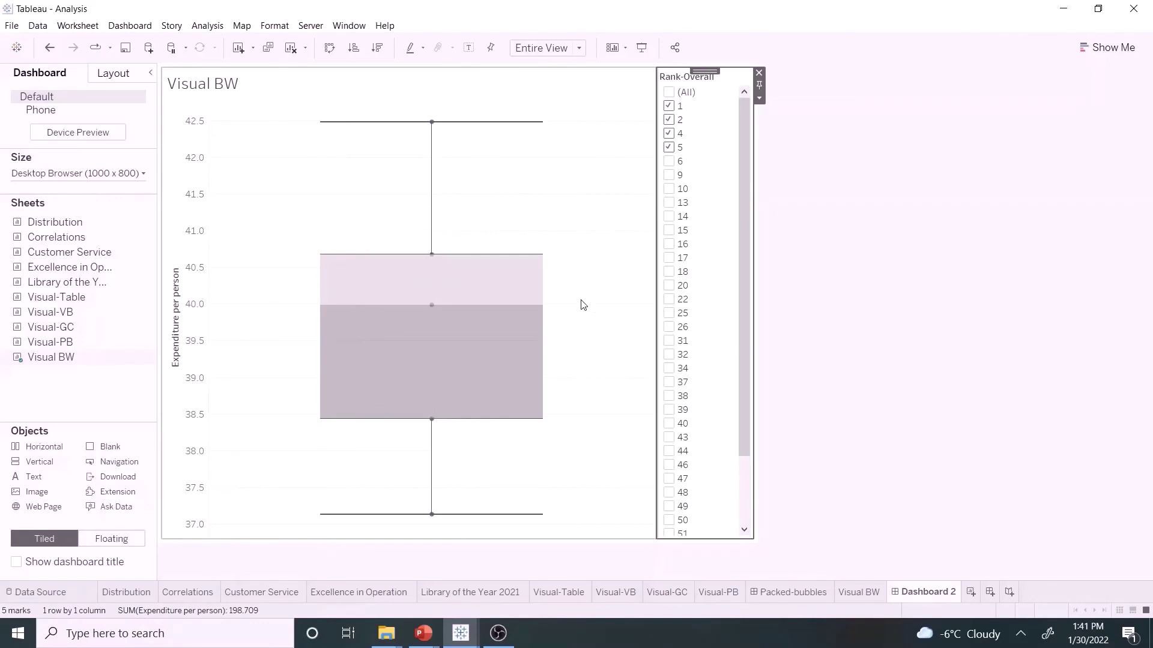
mouse_move(534, 310)
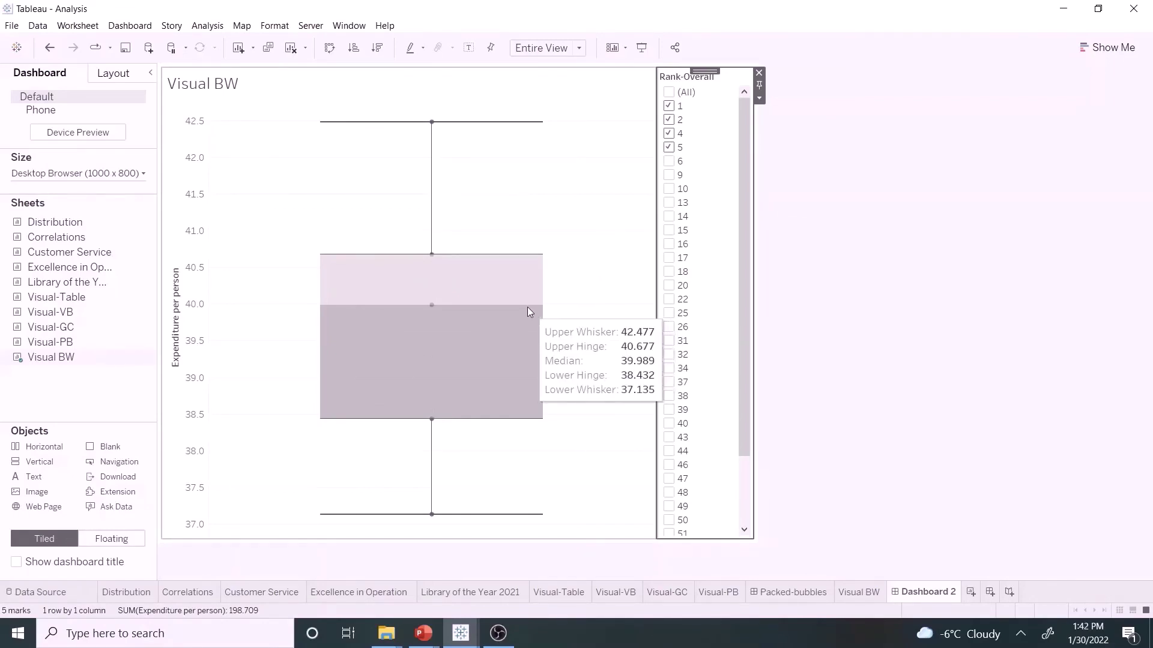